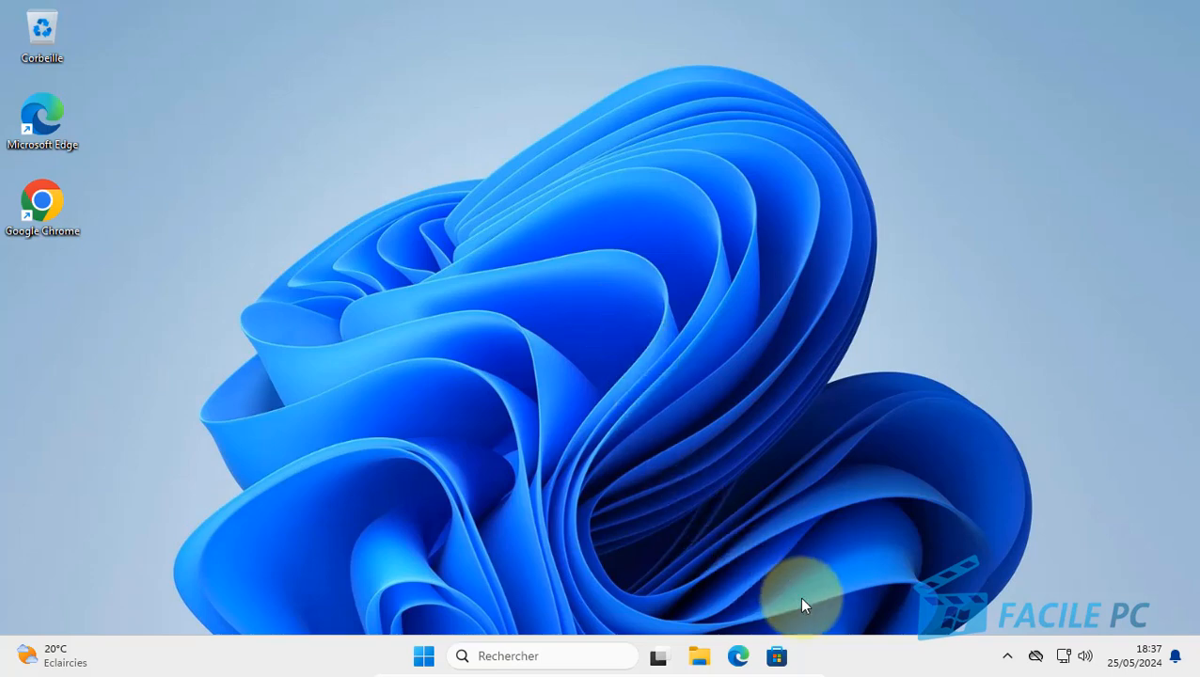
Open the Windows taskbar settings
right_click(852, 663)
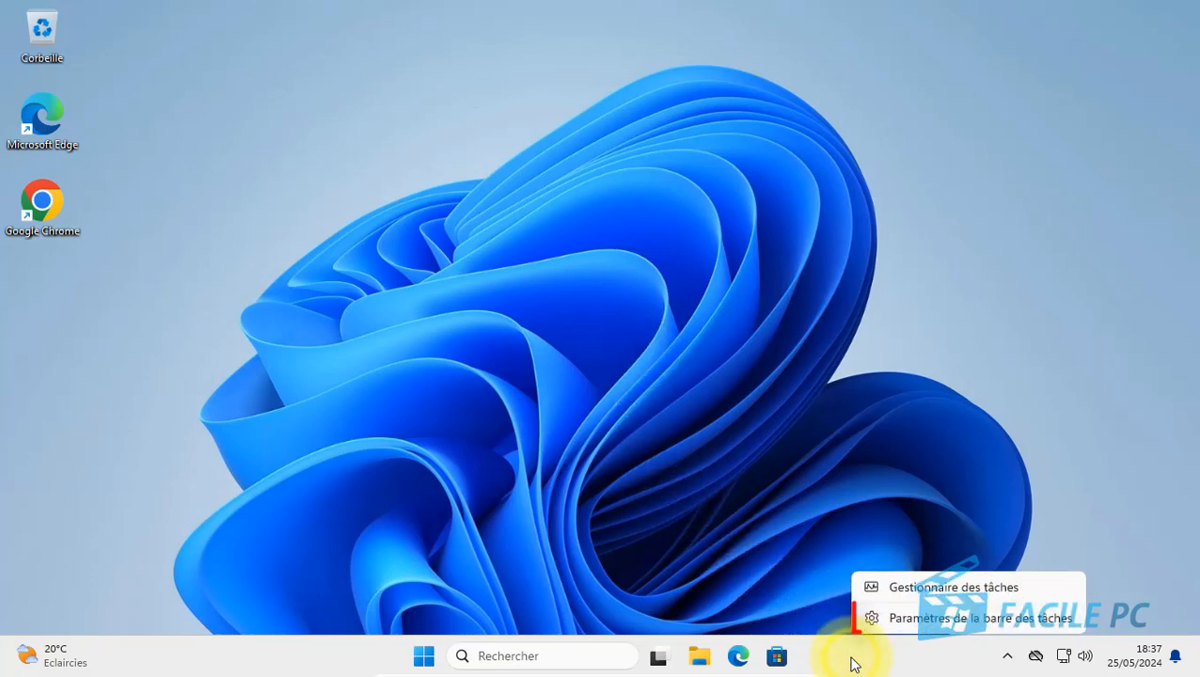
click(884, 620)
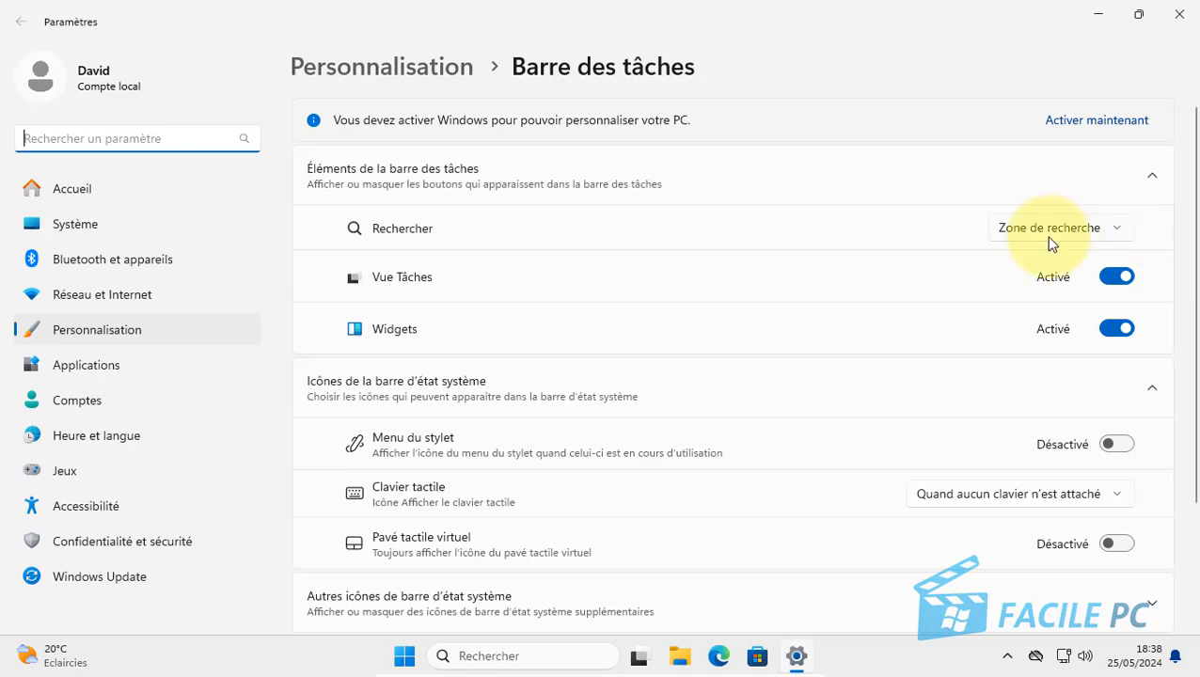
Try the taskbar search display as "Icône et étiquette Rechercher", and as "Icône de recherche uniquement"
click(1120, 230)
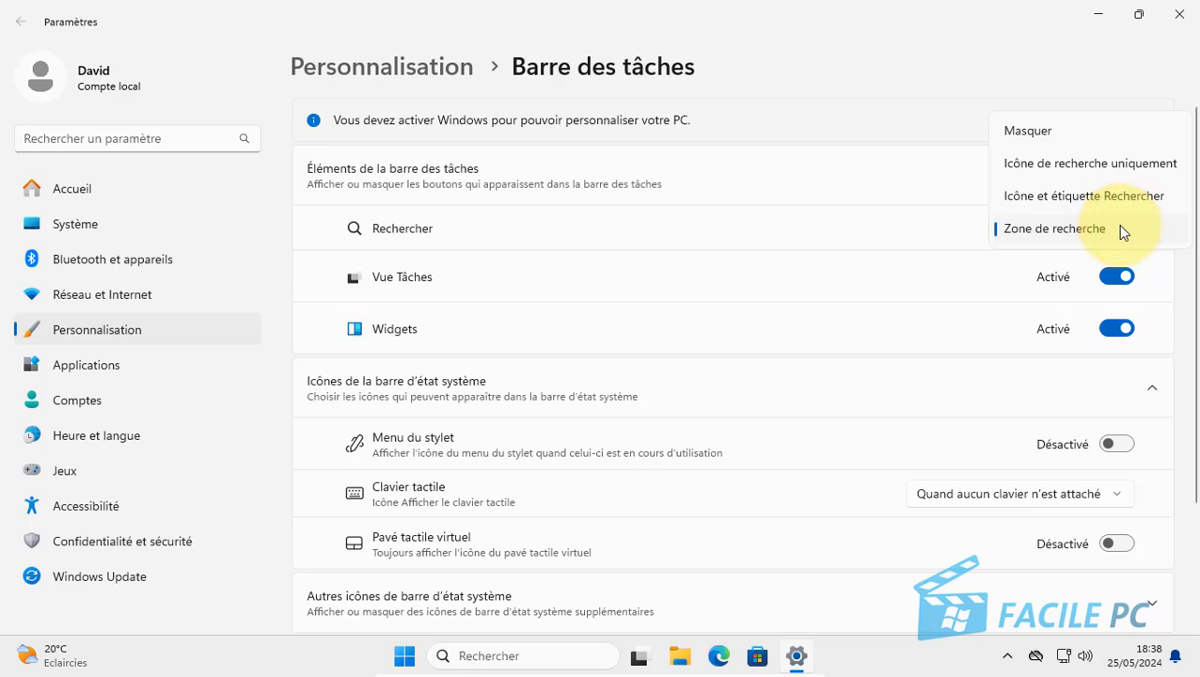
click(1072, 198)
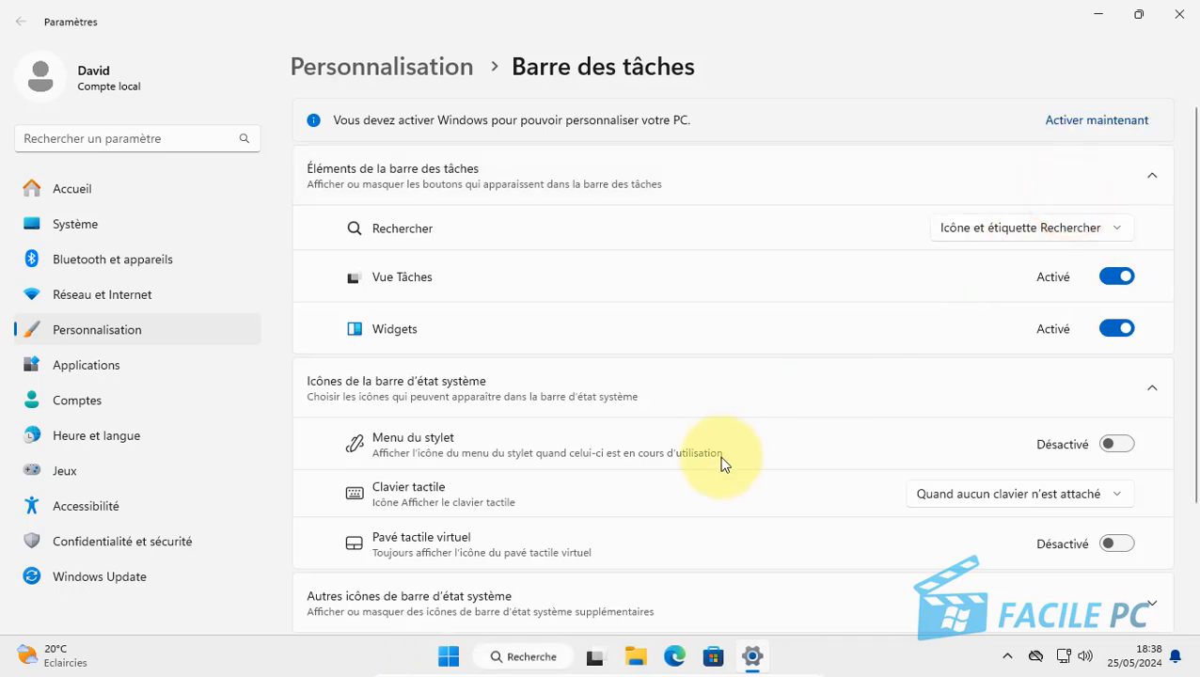
click(1117, 231)
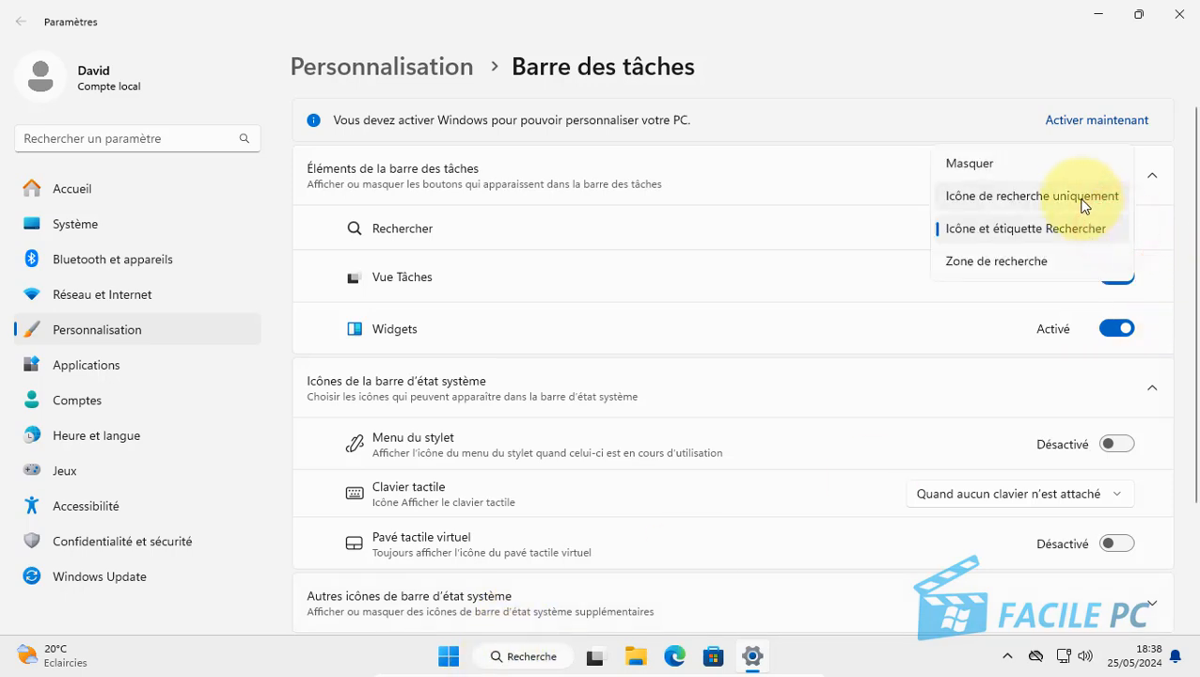
click(1082, 201)
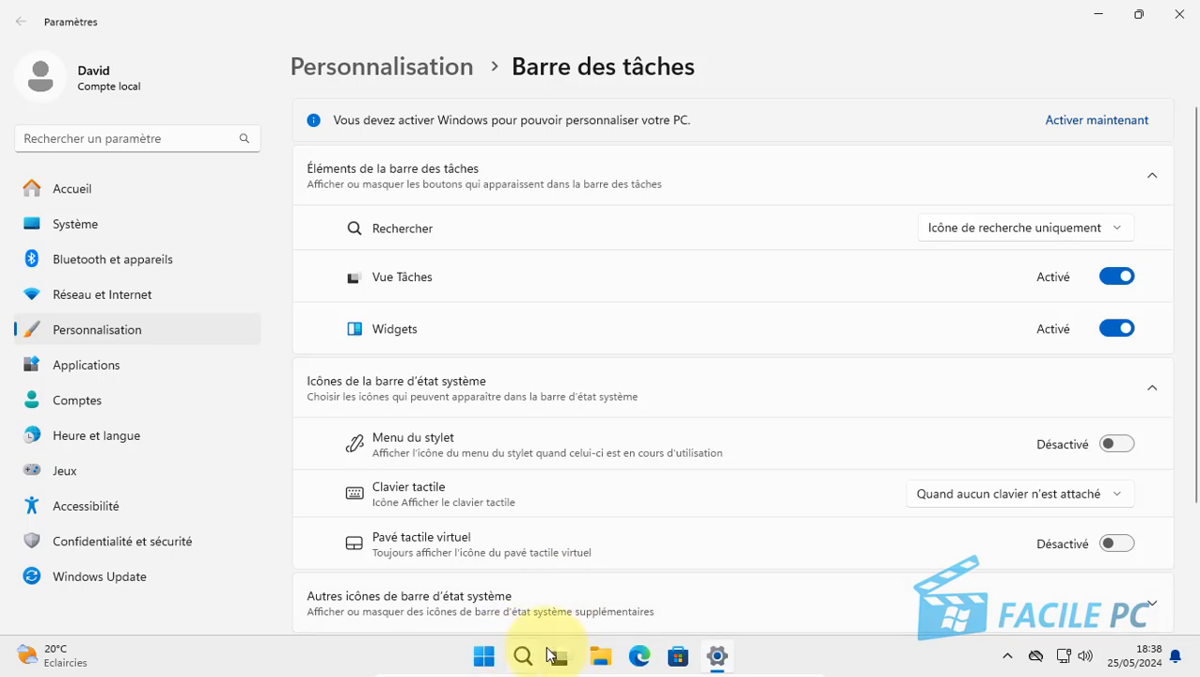
Hide the taskbar search with "Masquer" and restore it as "Zone de recherche"
click(1119, 228)
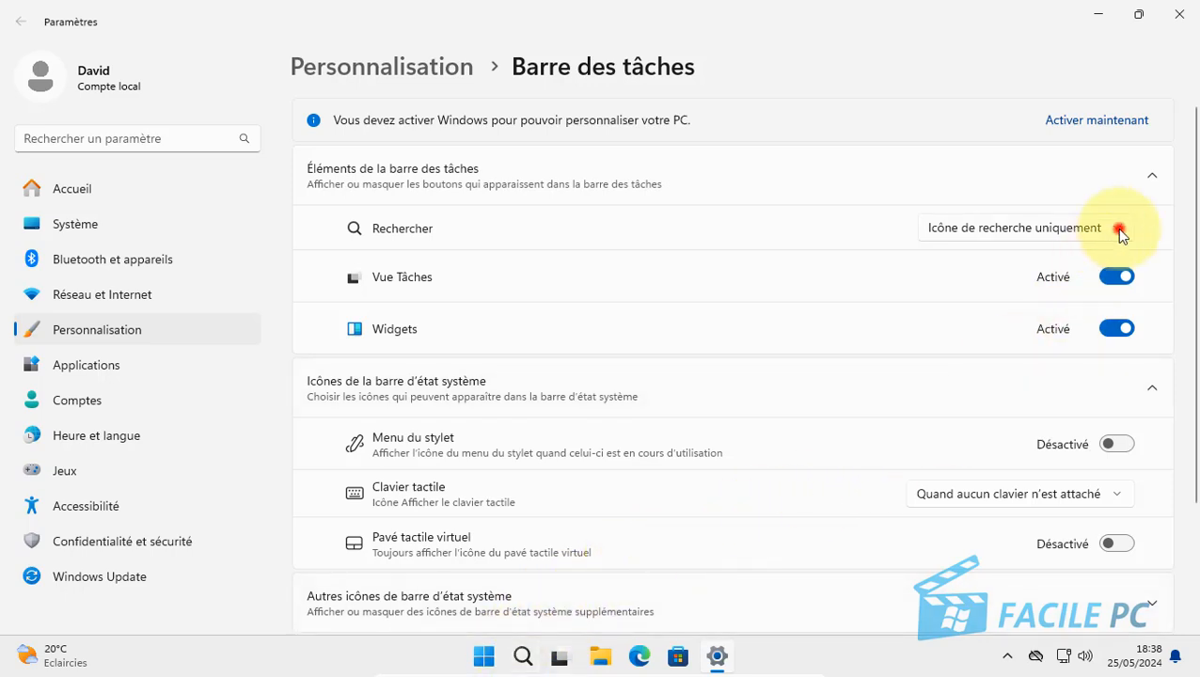
click(981, 196)
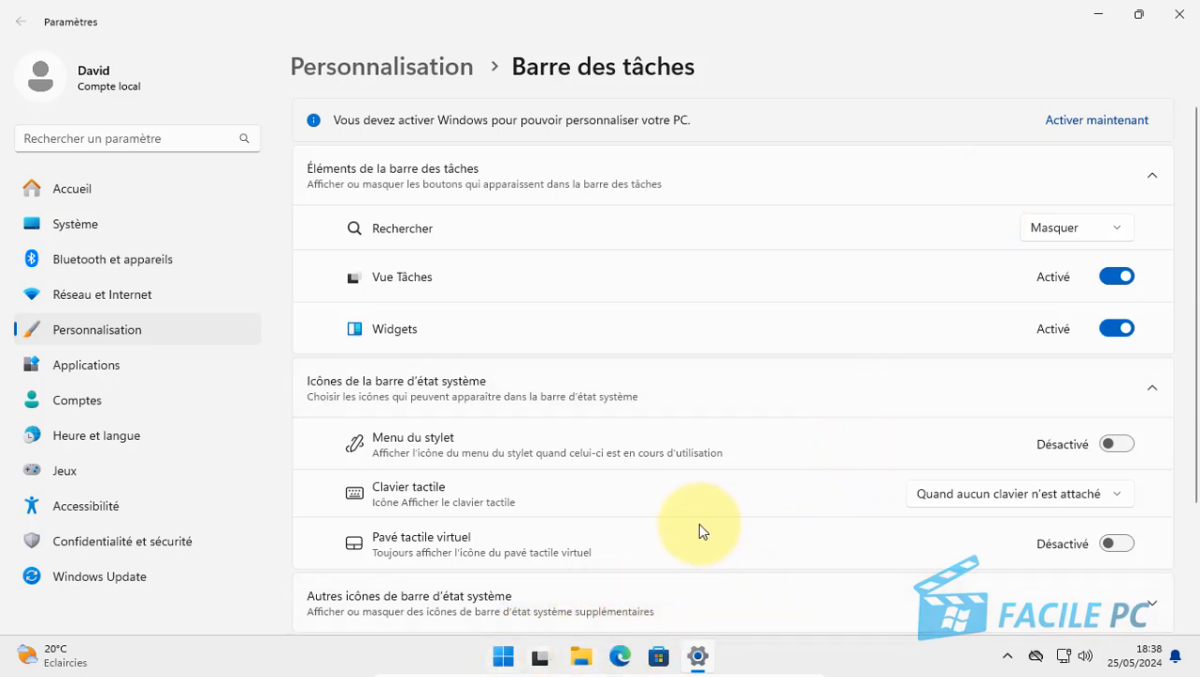
click(1122, 230)
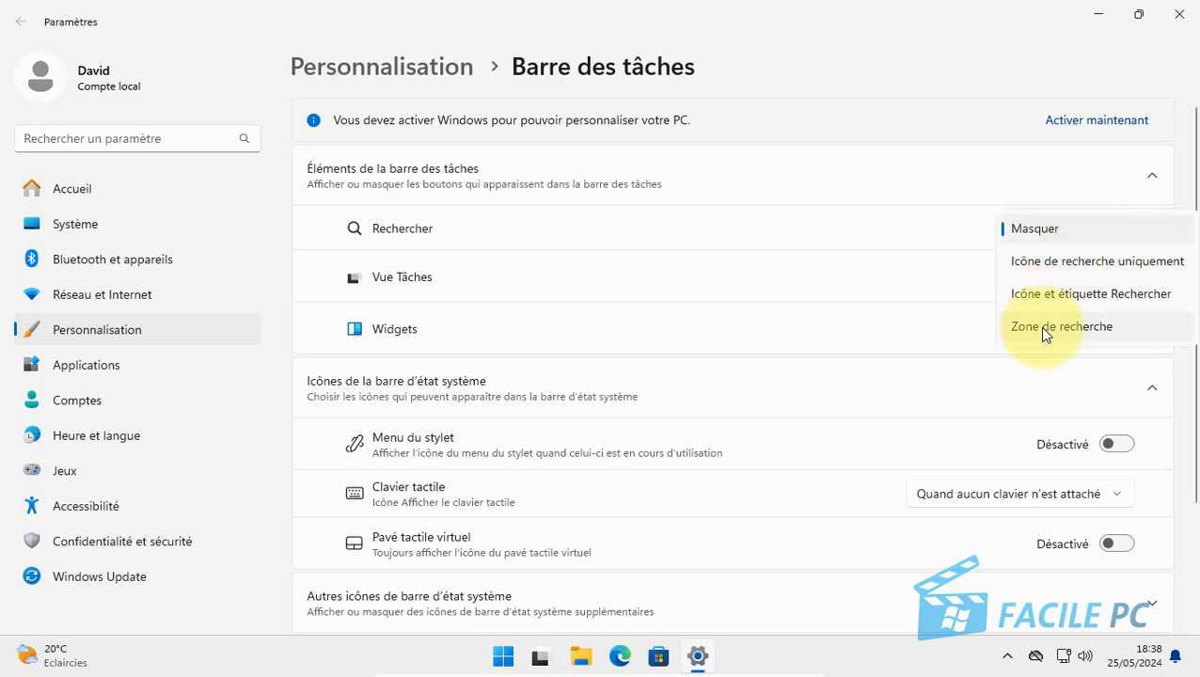
click(1044, 330)
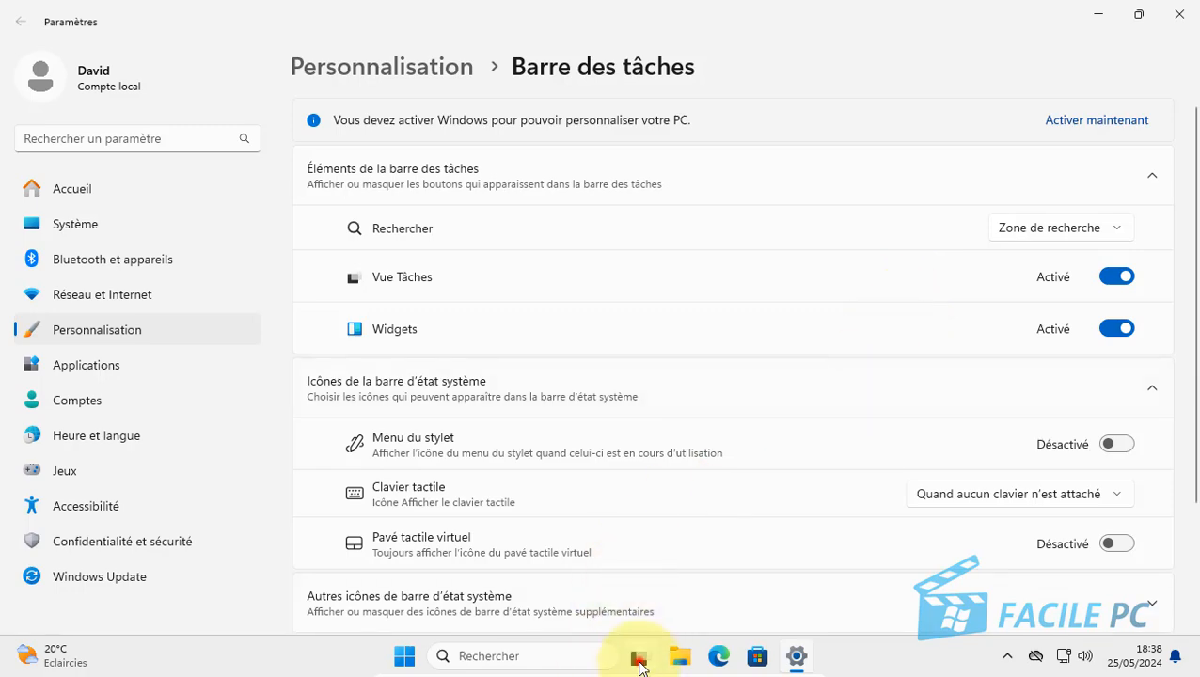
Preview Task View, return to the taskbar settings, and turn the Vue Tâches taskbar element off and back on
click(639, 658)
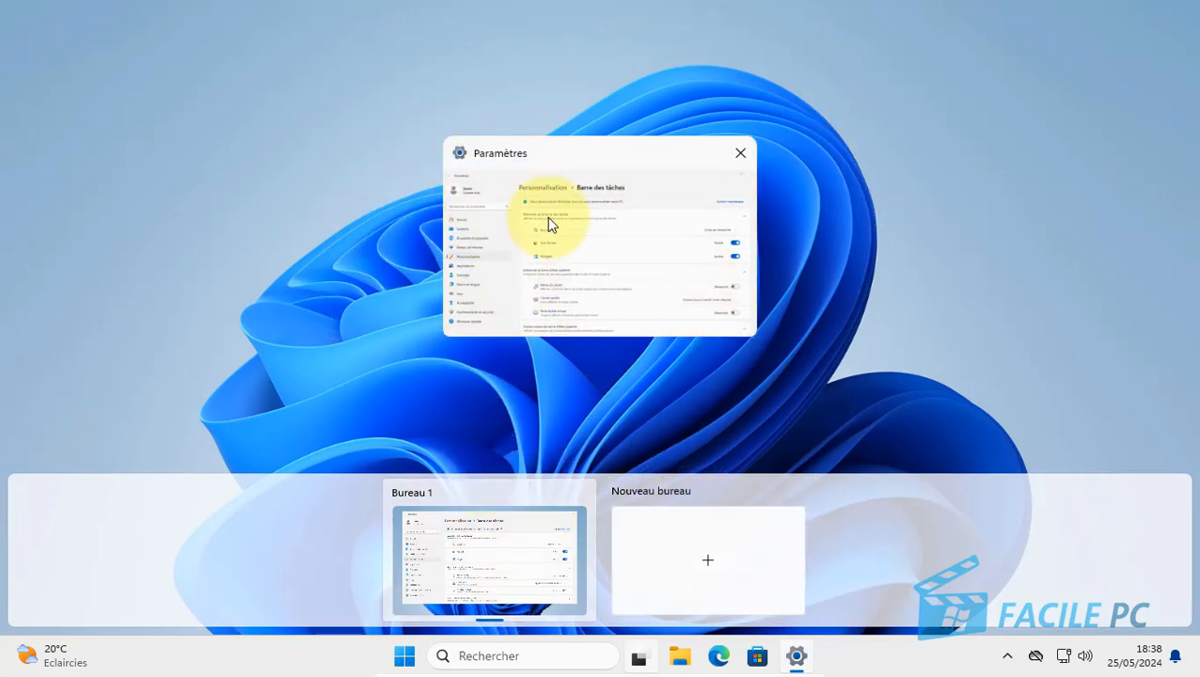
click(569, 160)
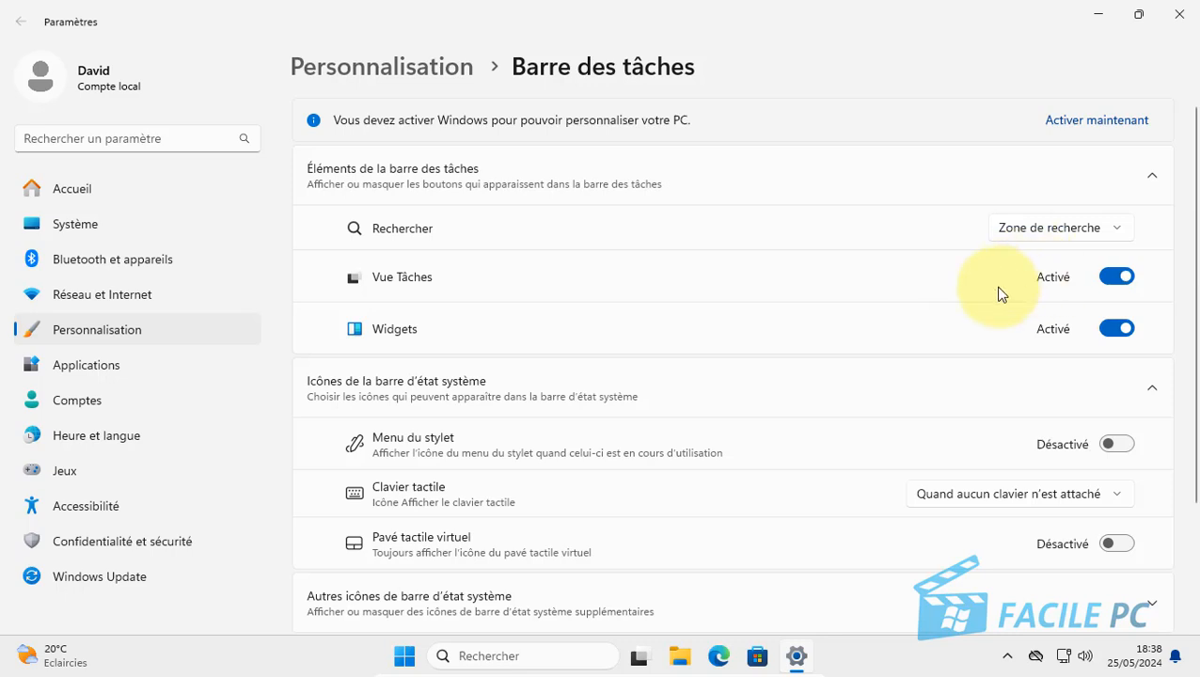
click(1112, 278)
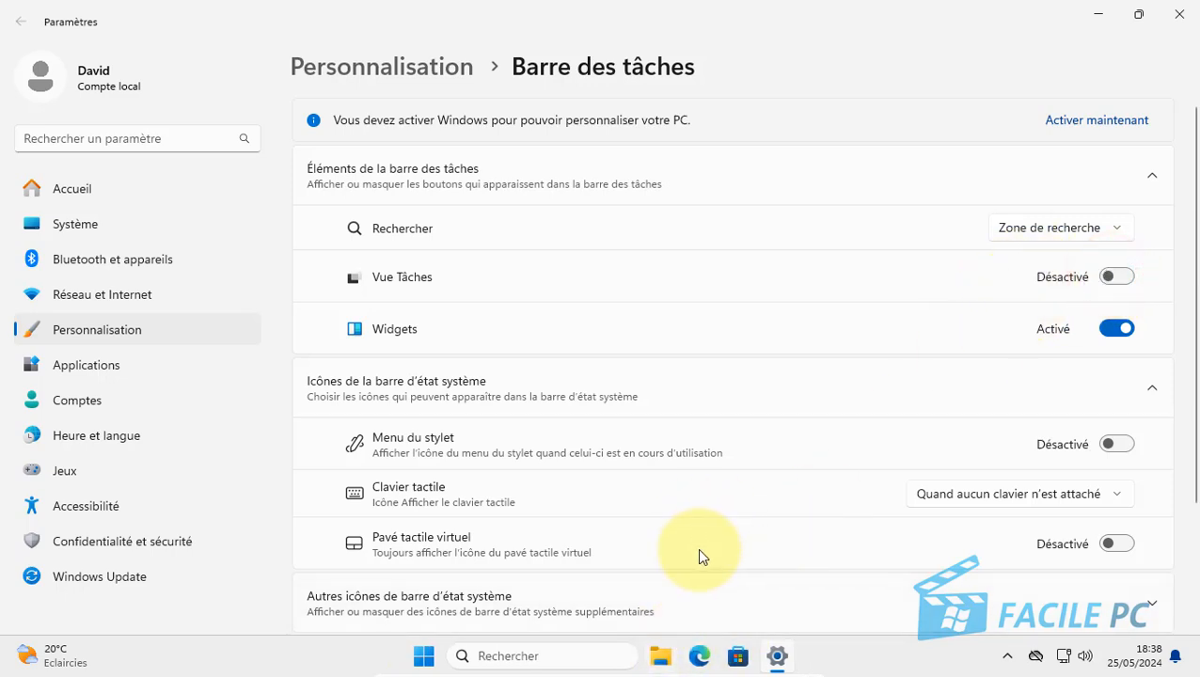
click(1116, 278)
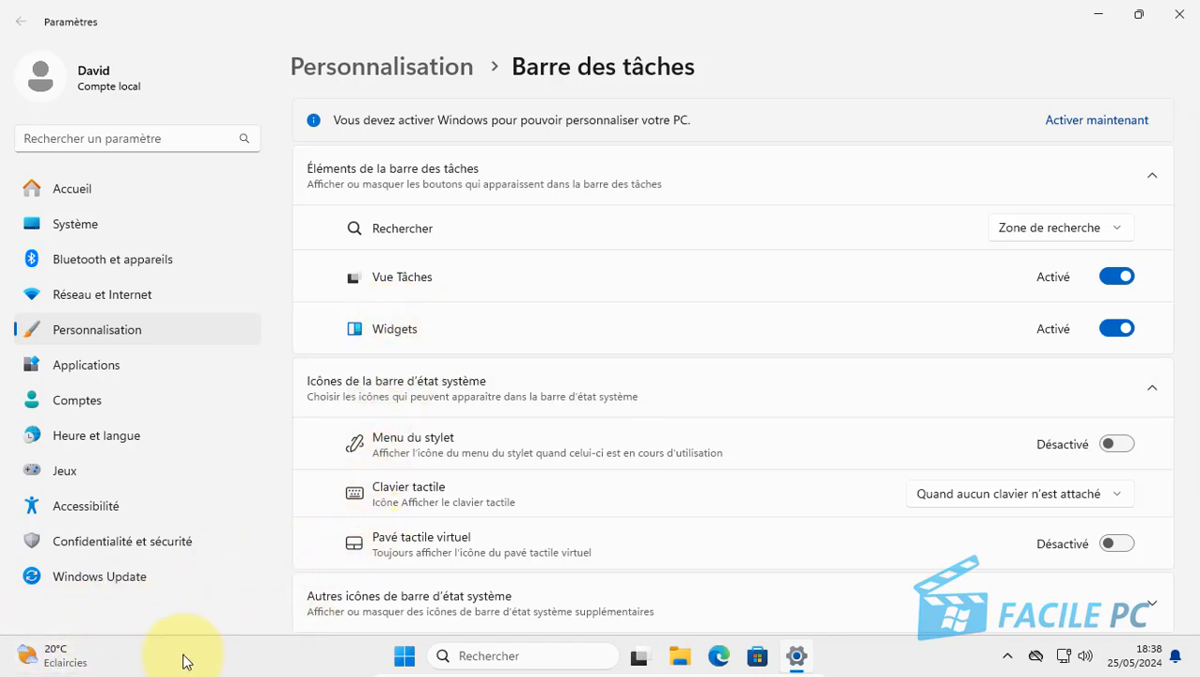
Open the widgets board from the taskbar weather, examine its widgets and news feed, and close it
click(80, 665)
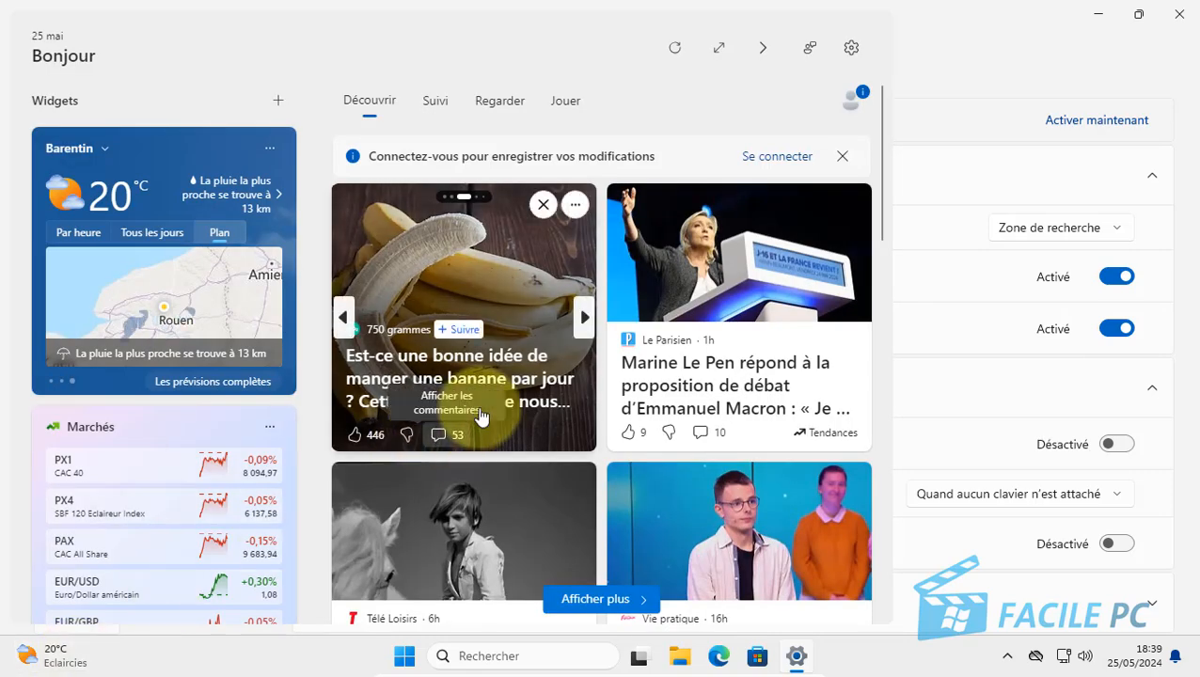
scroll(483, 418, down, 3)
scroll(481, 416, down, 5)
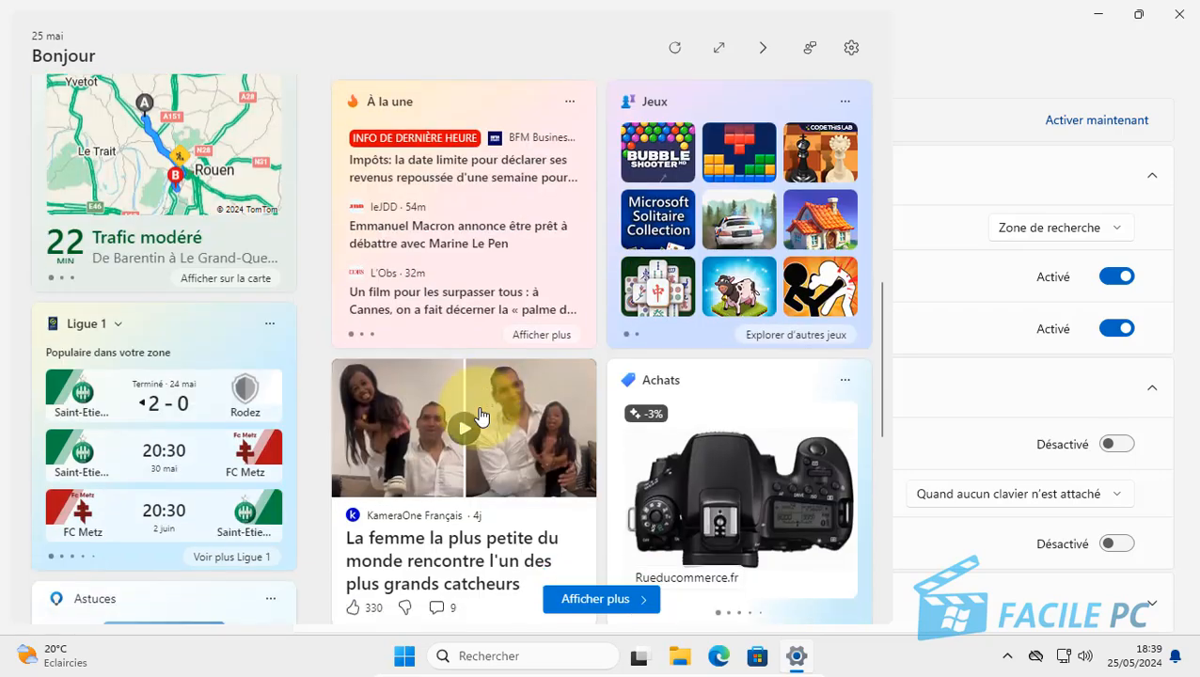
scroll(480, 416, up, 2)
scroll(481, 416, up, 6)
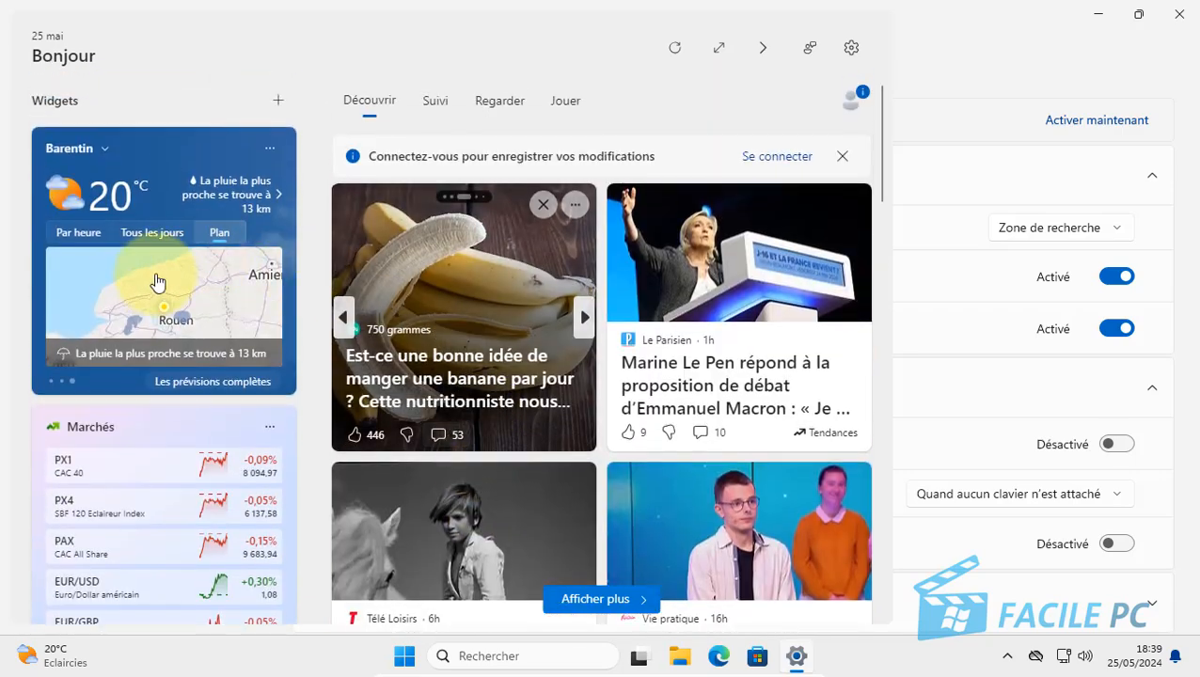
scroll(123, 421, down, 2)
scroll(126, 423, down, 5)
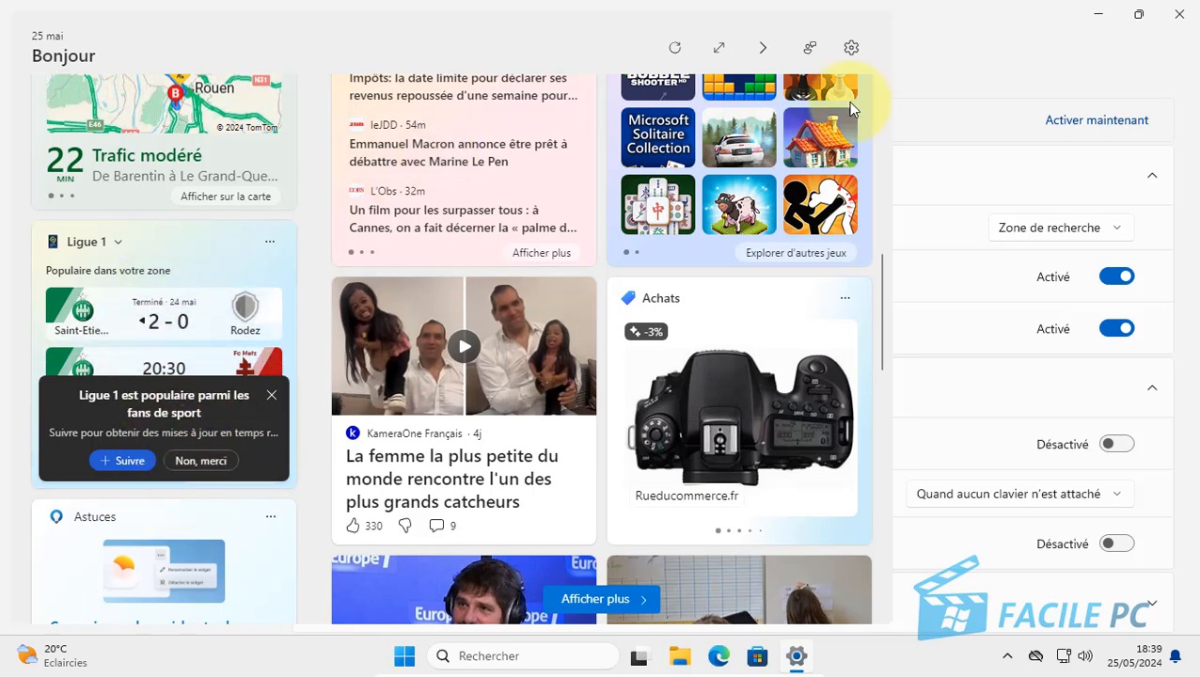
click(969, 57)
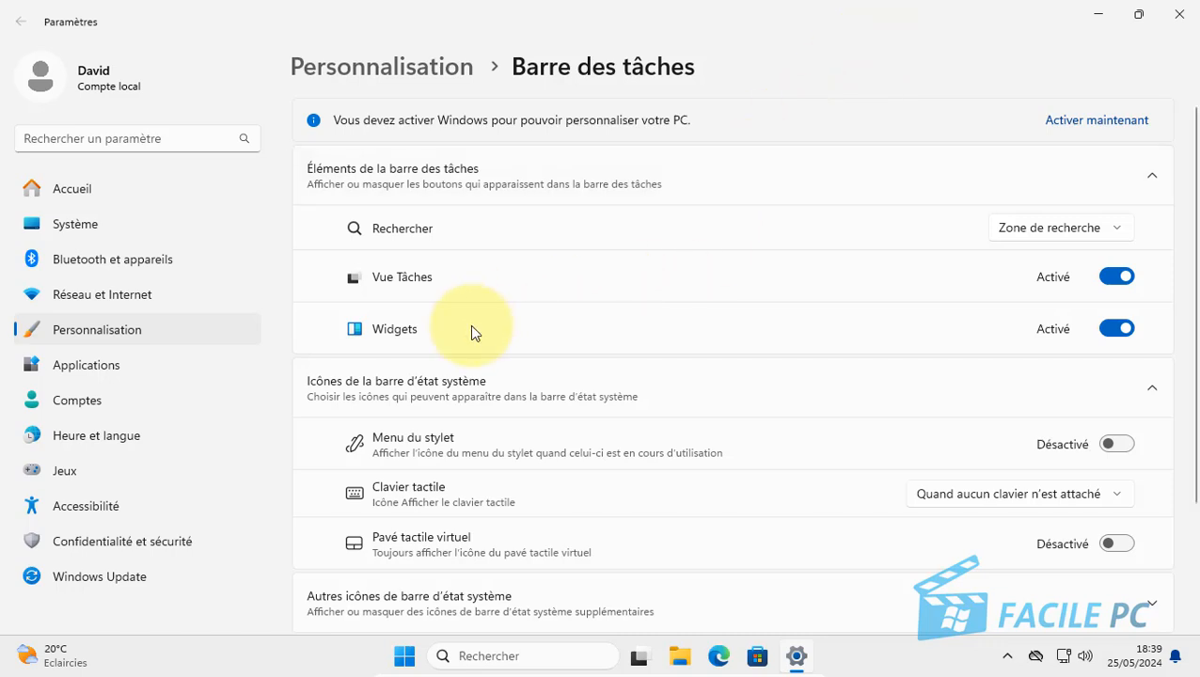
Turn the Widgets taskbar element off and back on
click(1113, 329)
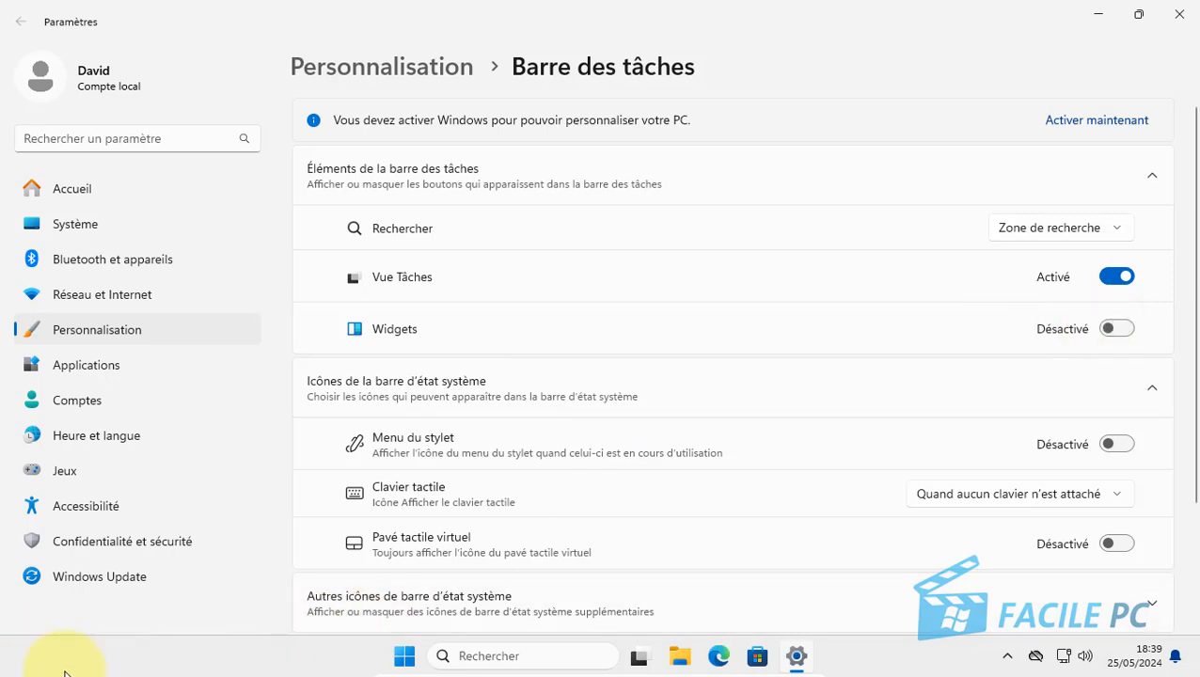
click(1118, 329)
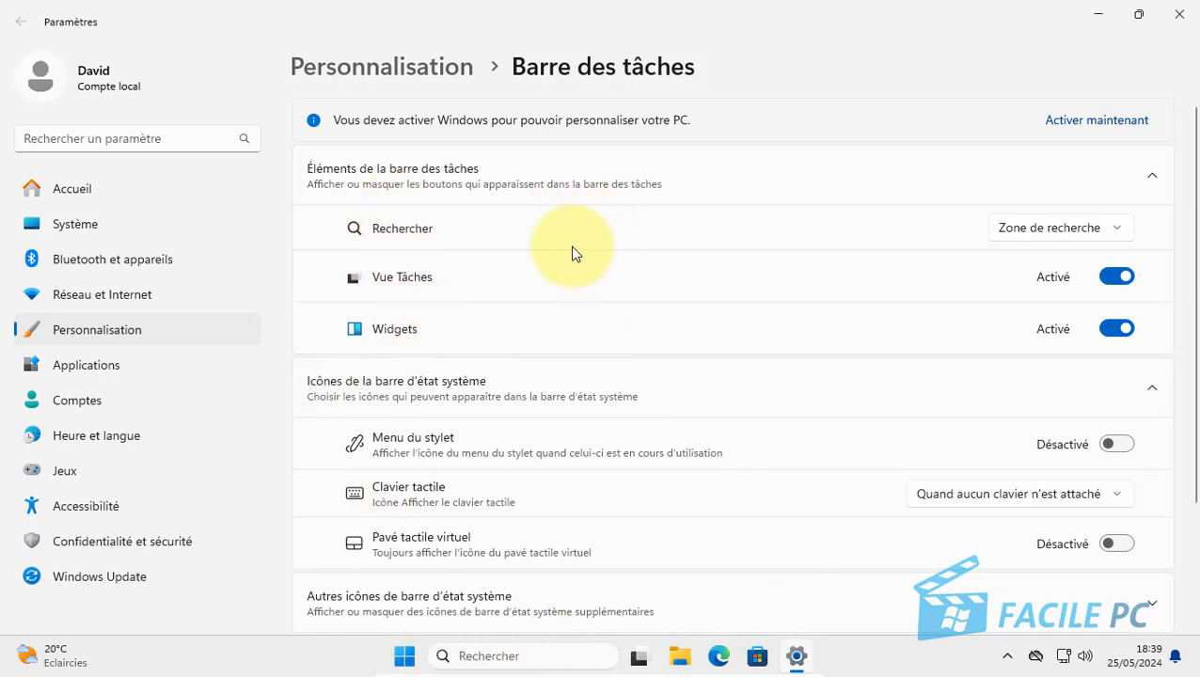
Expand the "Autres icônes de barre d'état système" section and look at the hidden tray icons
scroll(576, 241, down, 3)
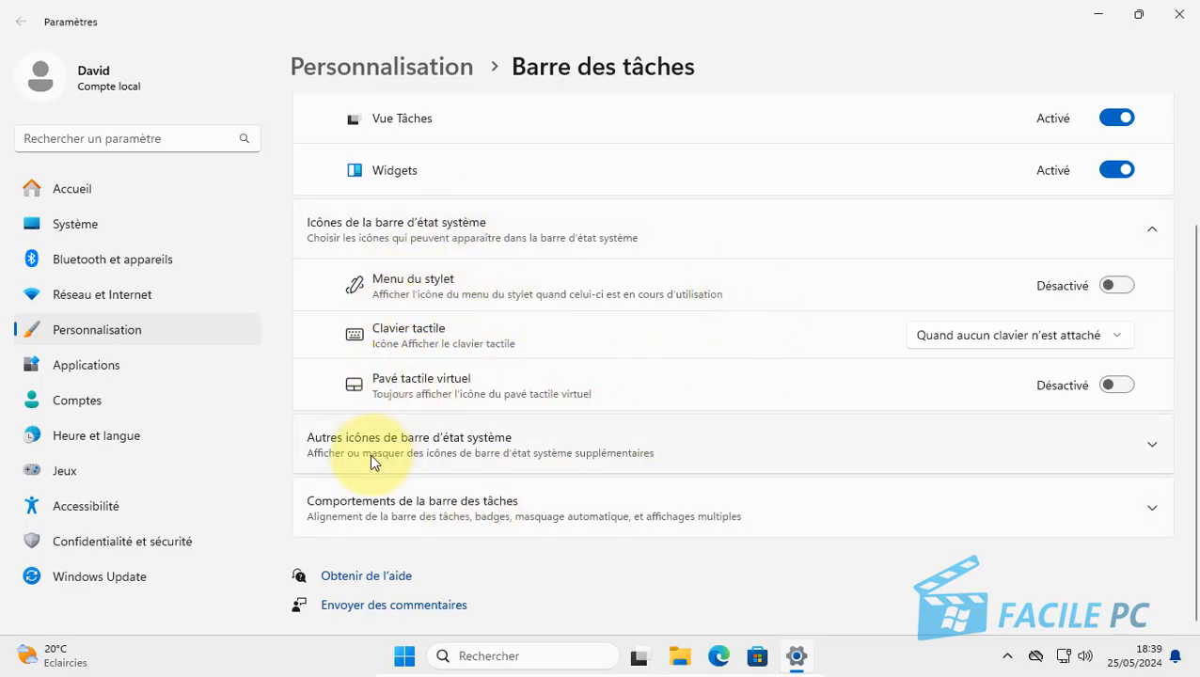
click(324, 446)
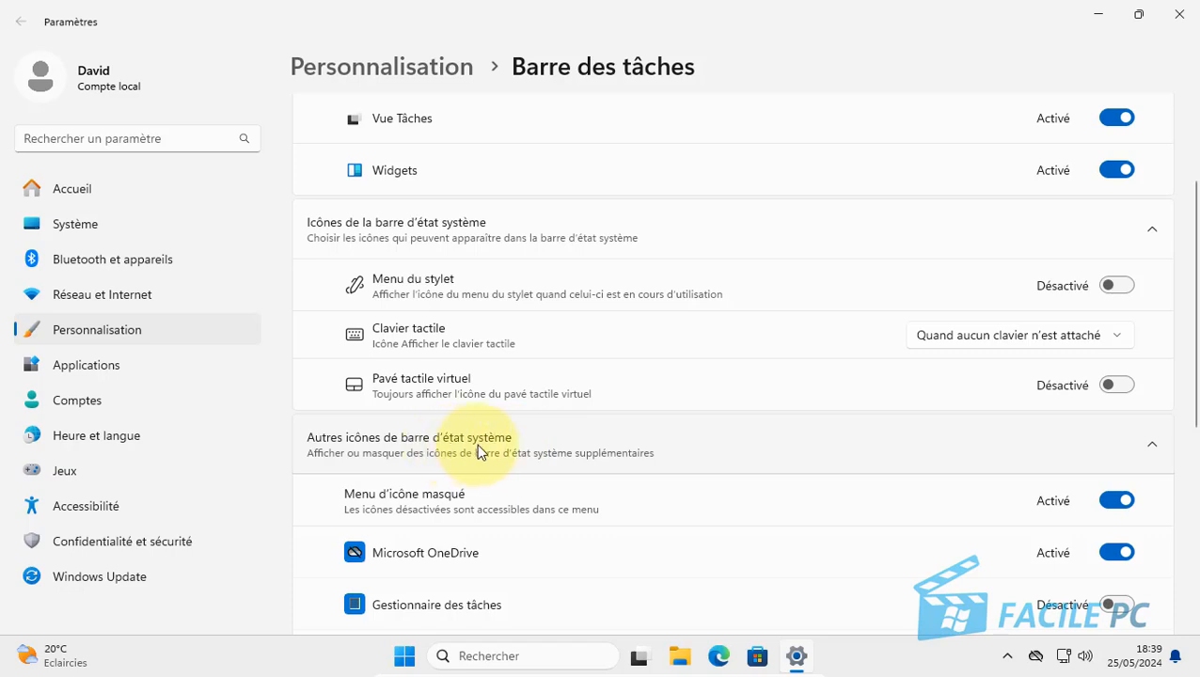
click(1008, 662)
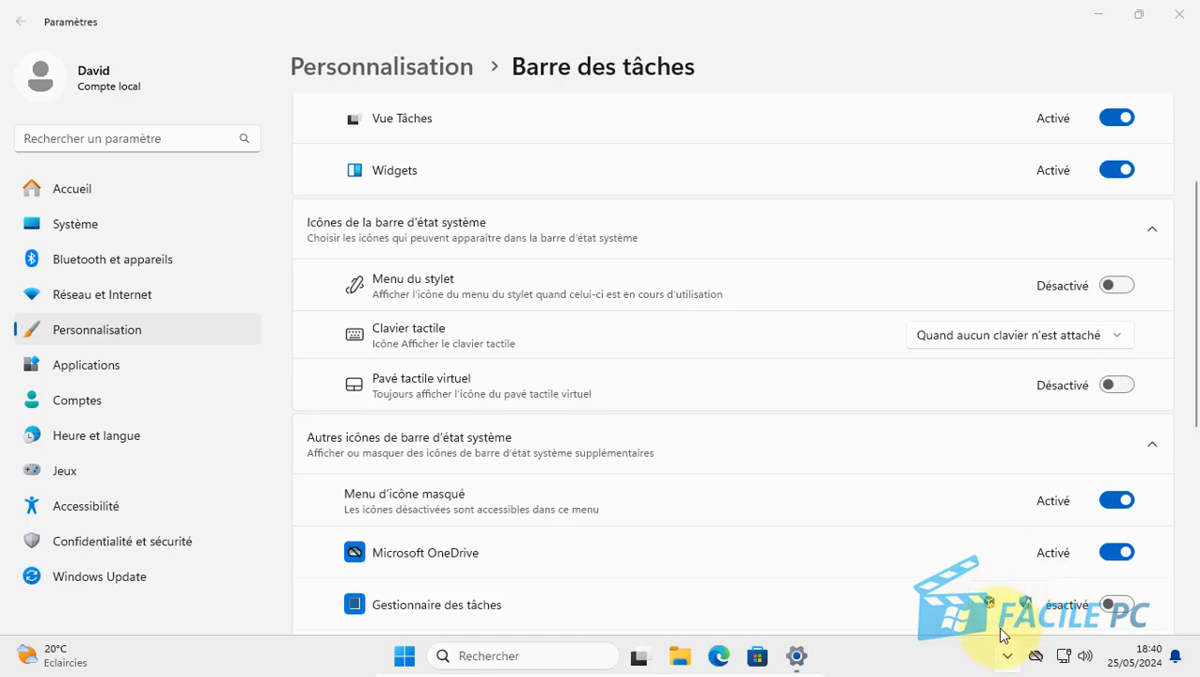
click(947, 670)
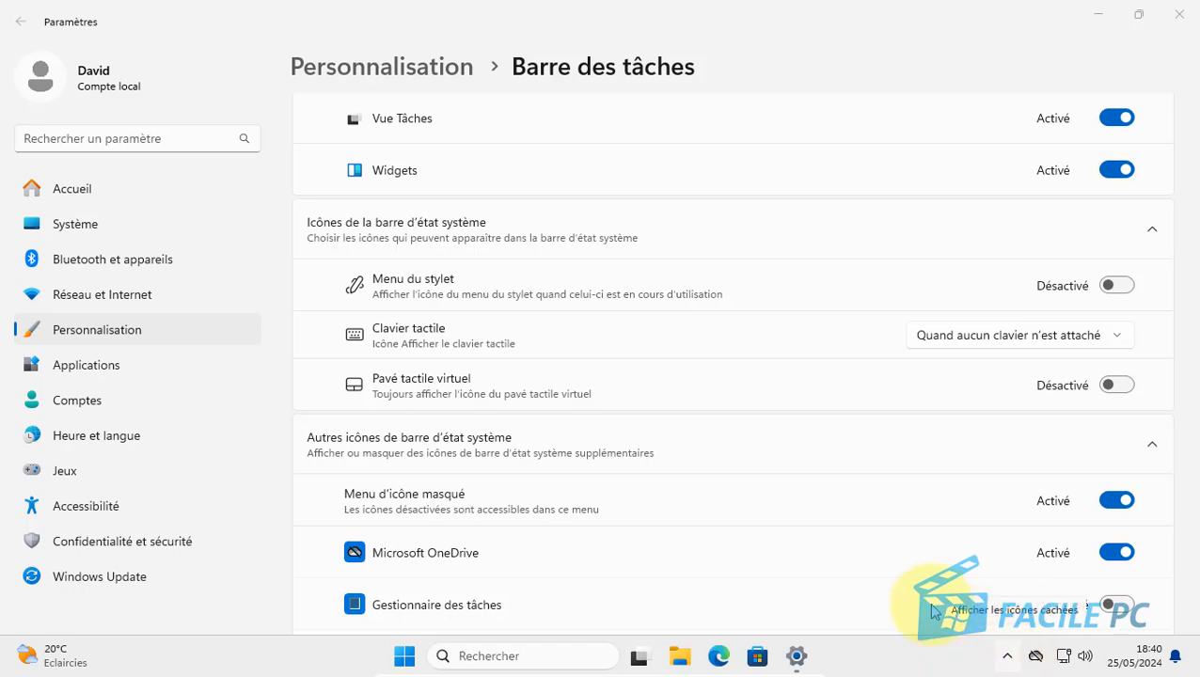
Turn "Menu d'icône masqué" off and back on, and check the hidden tray icons
click(1110, 508)
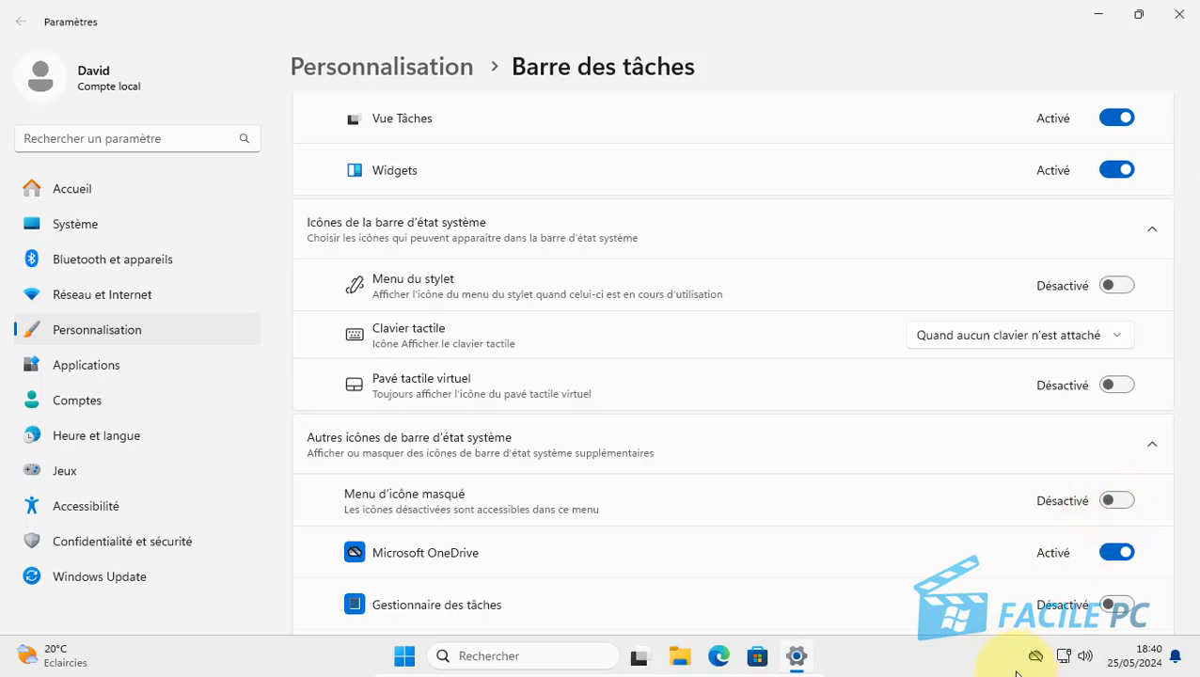
click(1117, 502)
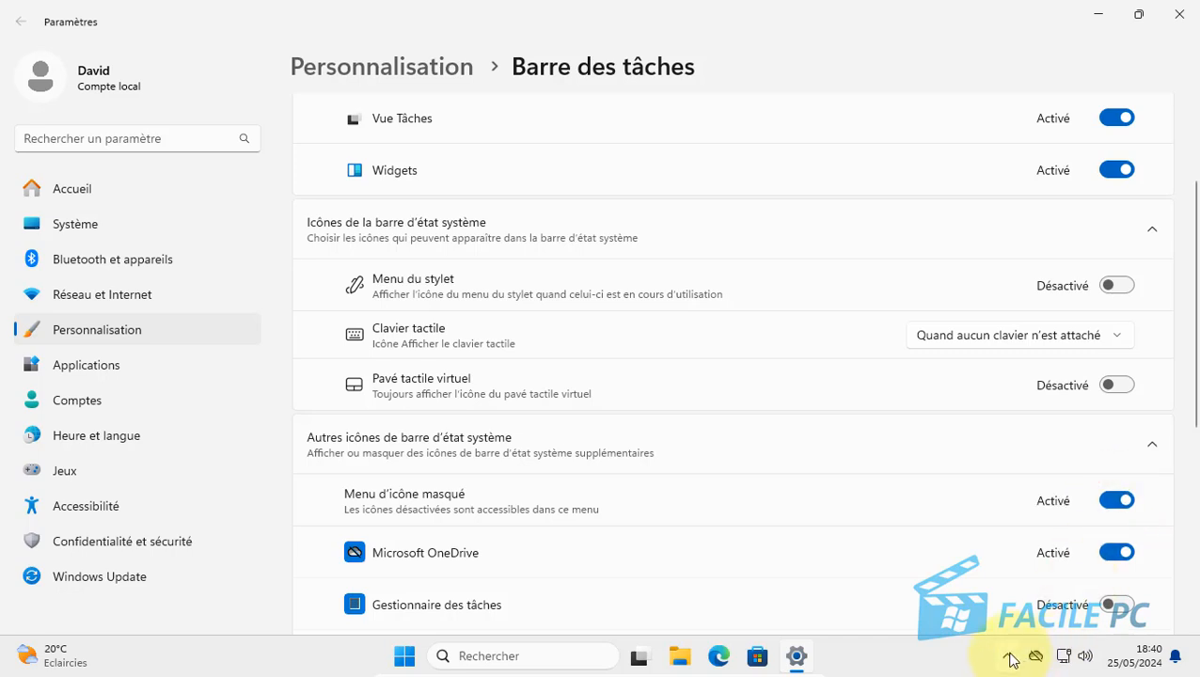
click(1009, 657)
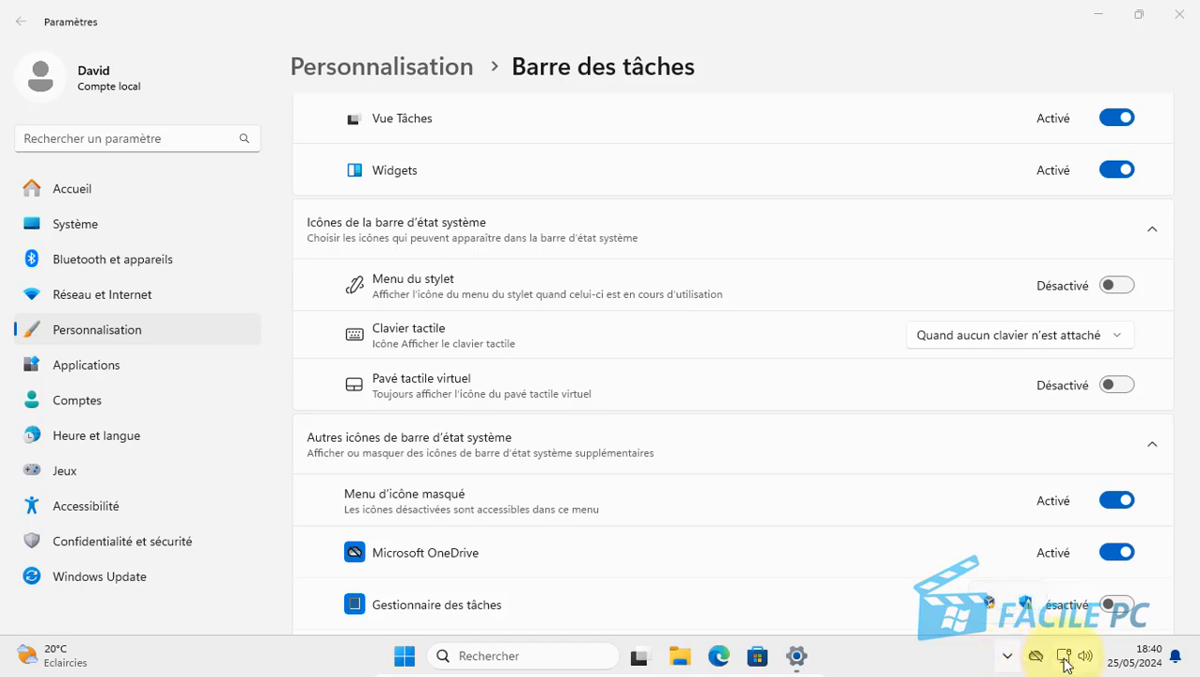
click(919, 652)
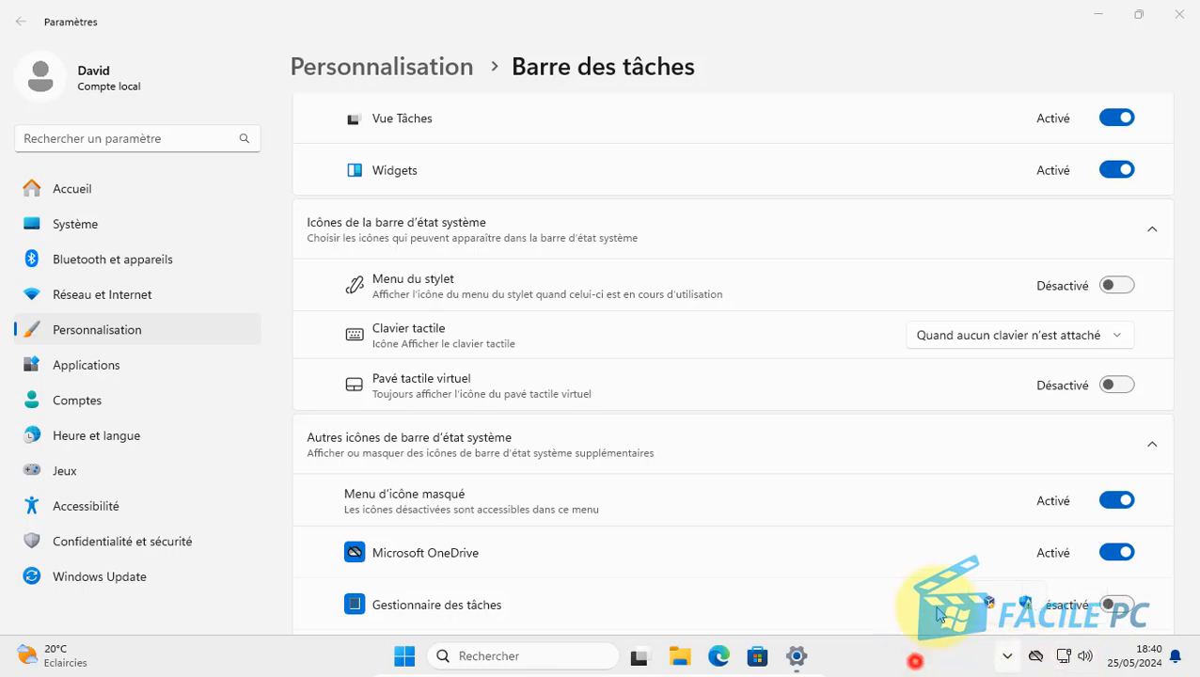
Turn the VirtualBox Guest Additions Tray Application icon on and back off, and compare the hidden tray icons with the listed ones
scroll(910, 548, down, 3)
scroll(908, 549, down, 3)
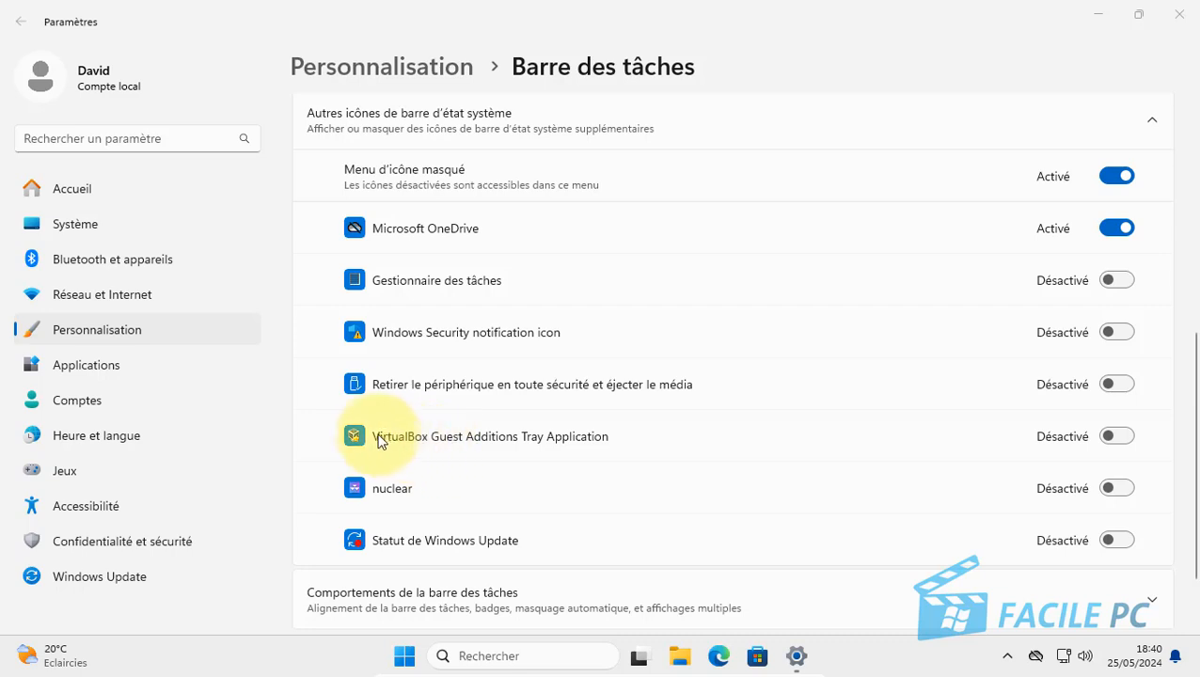
click(1010, 659)
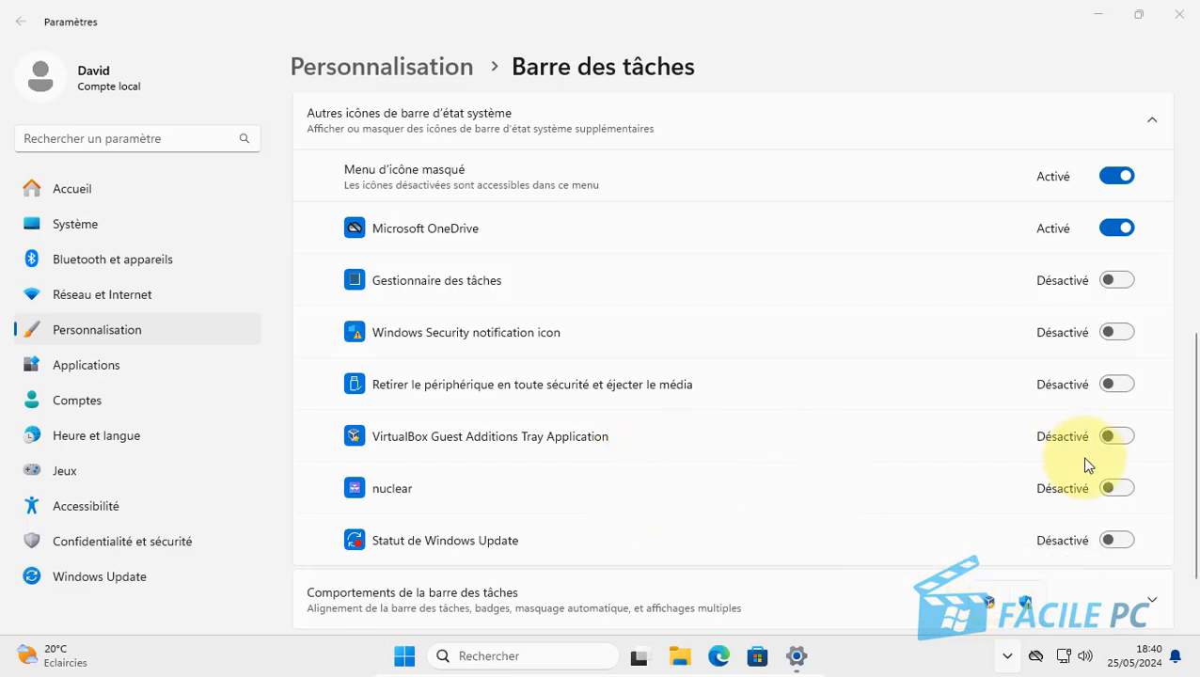
click(1122, 439)
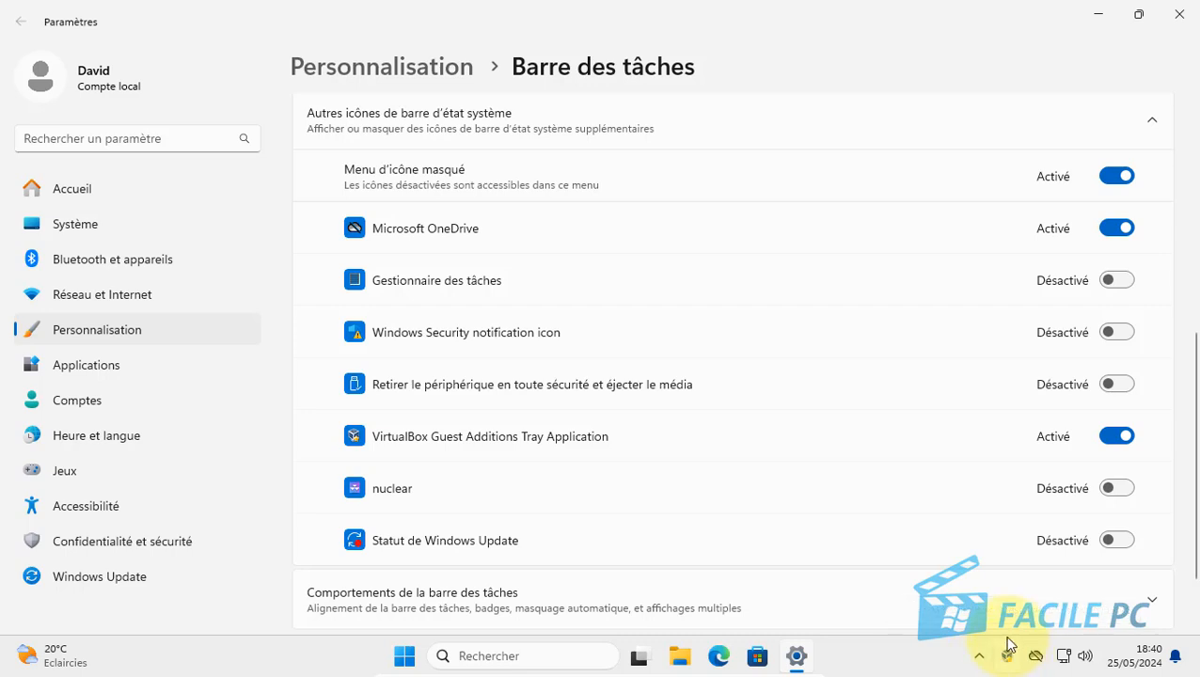
click(1114, 439)
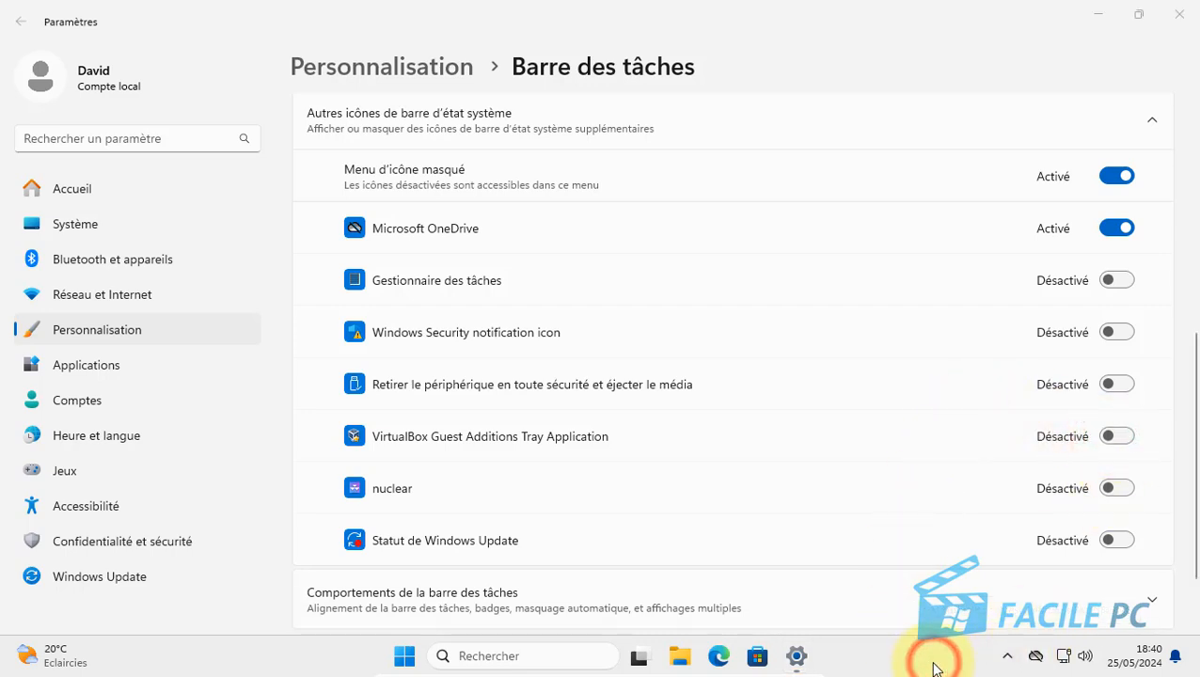
click(1007, 659)
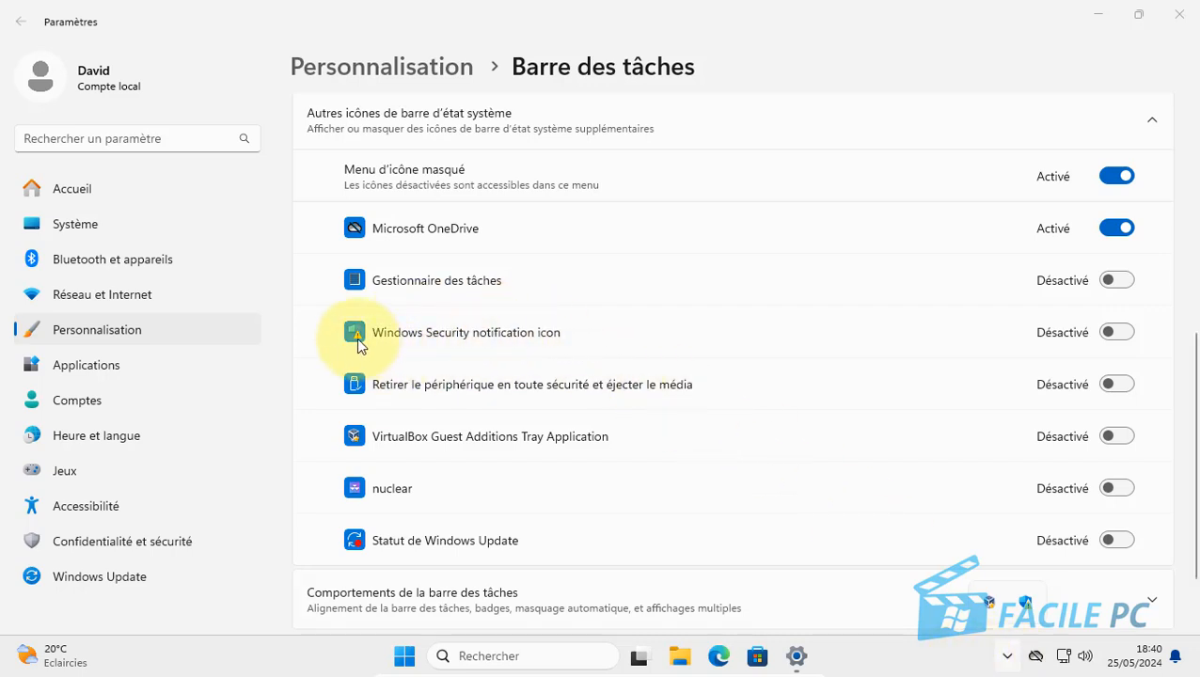
click(910, 666)
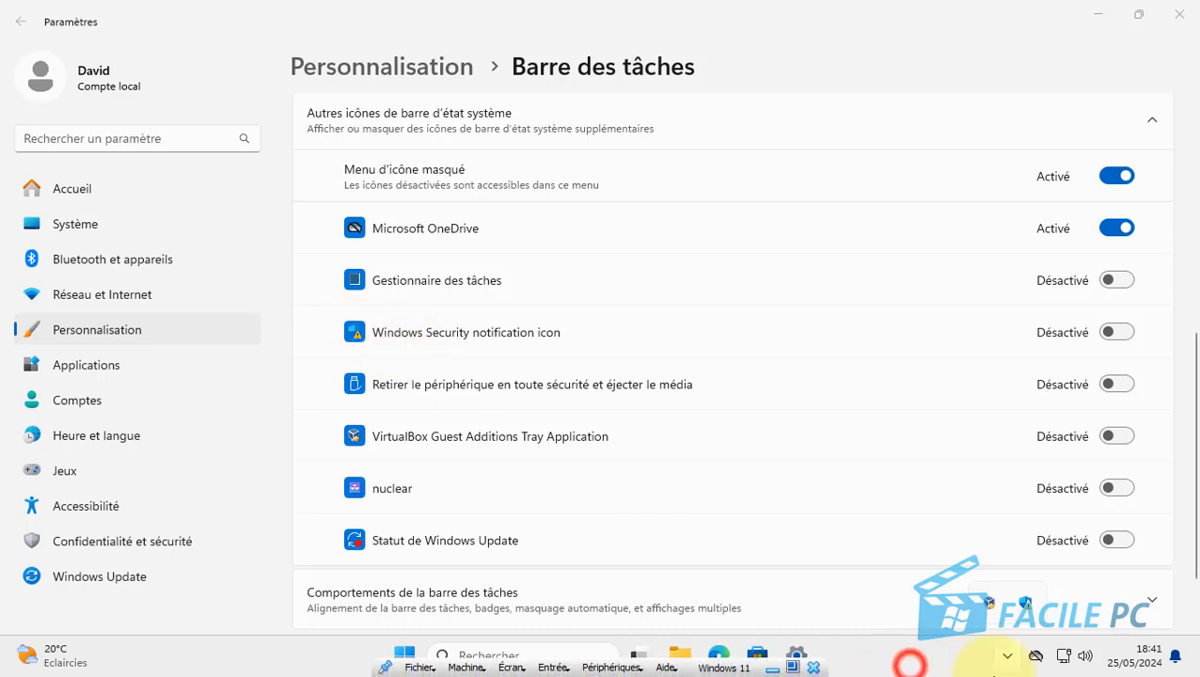
Check the hidden tray icons and turn on the Windows Security notification icon
click(1008, 658)
click(1007, 659)
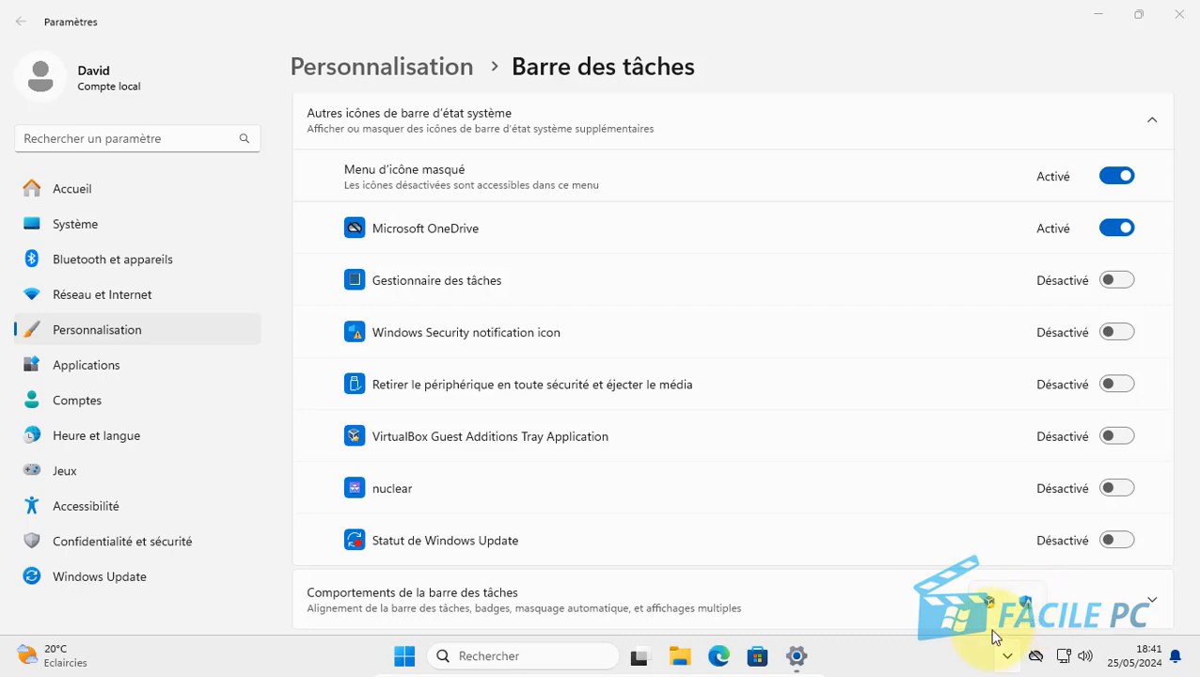
click(906, 660)
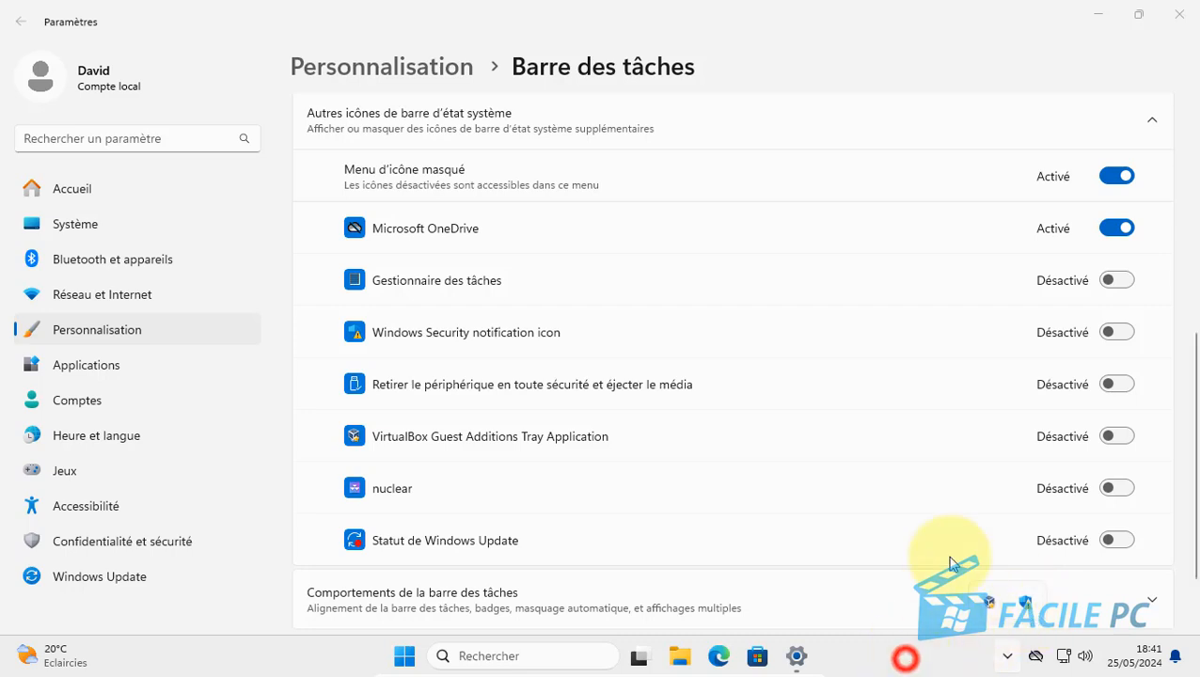
click(1116, 334)
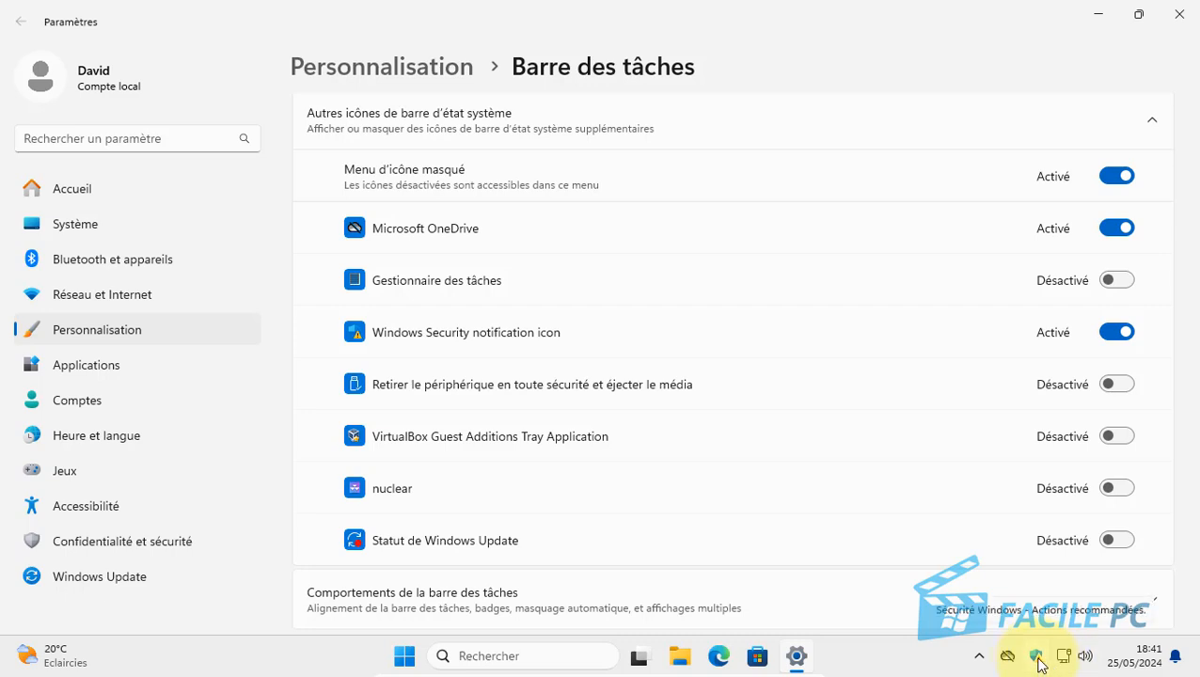
Expand the "Comportements de la barre des tâches" section and look through its options
scroll(852, 276, down, 2)
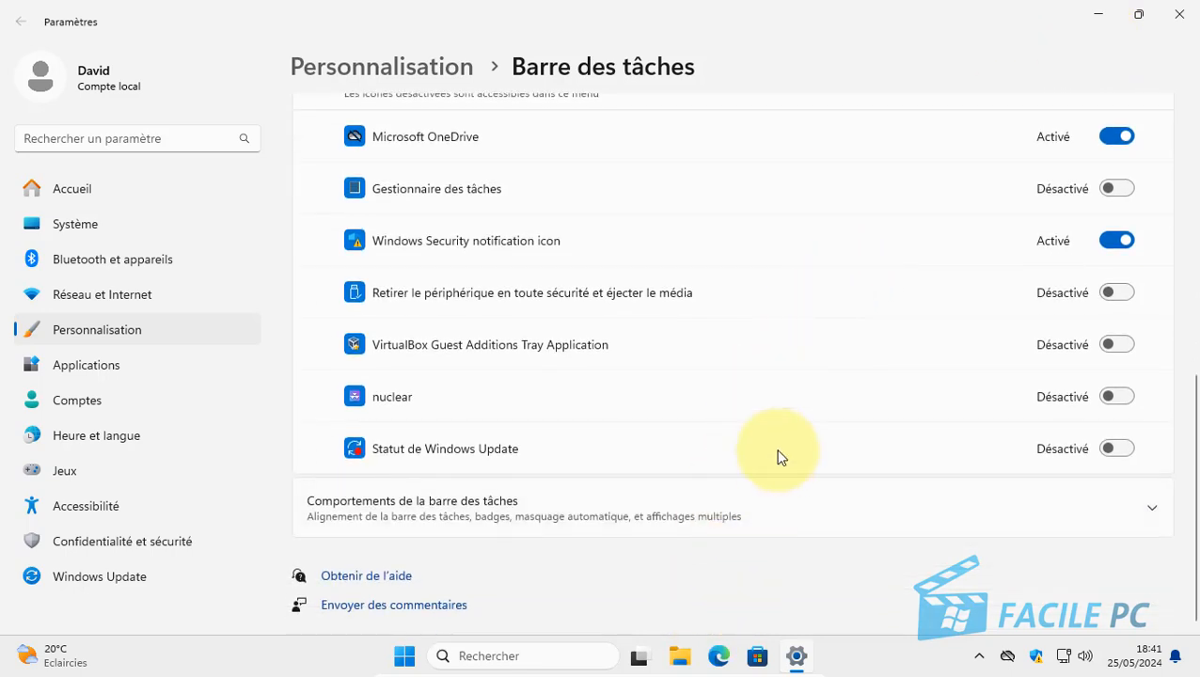
click(376, 510)
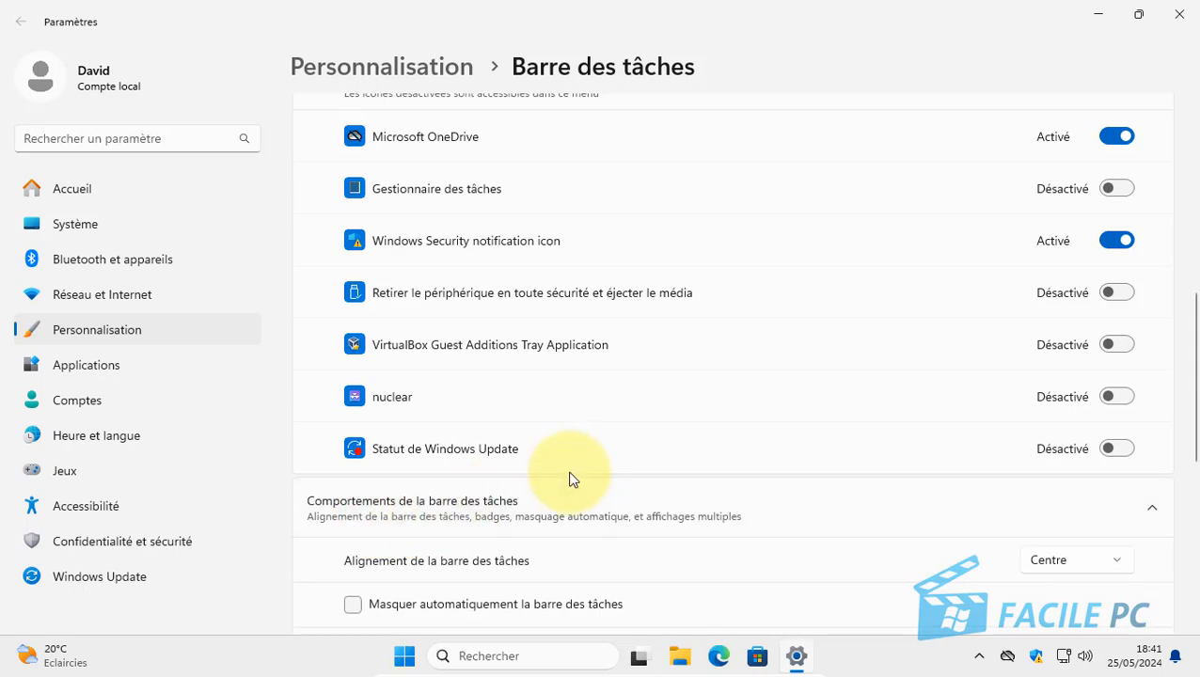
scroll(564, 442, down, 3)
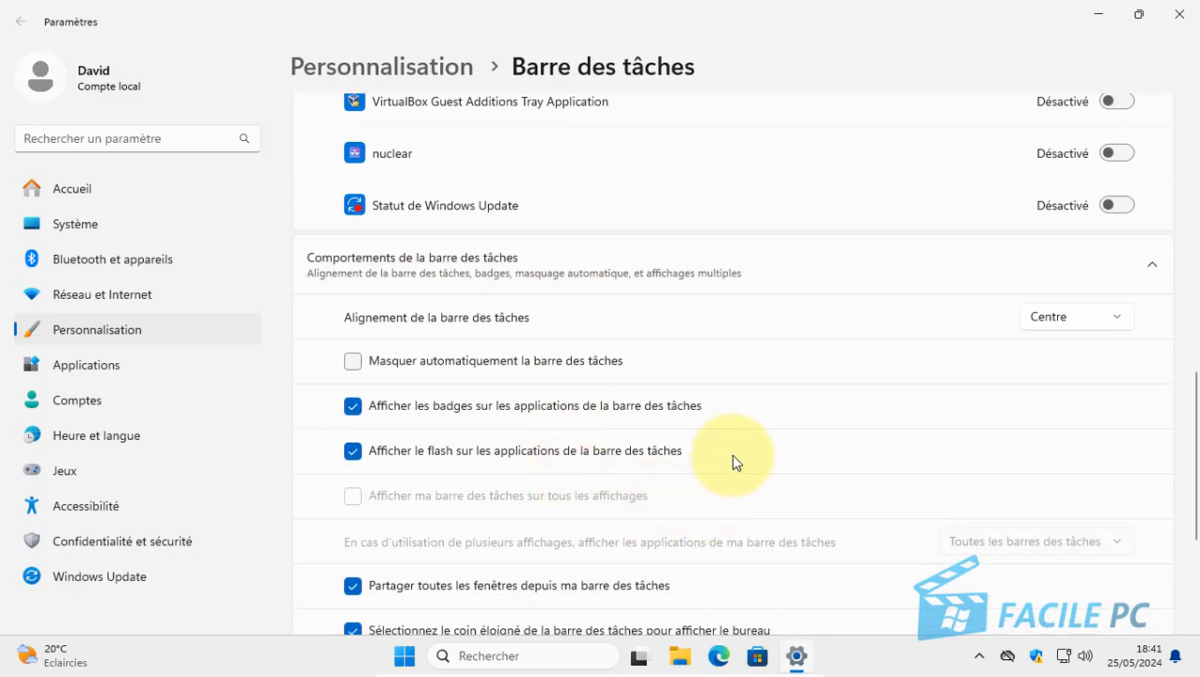
scroll(731, 453, down, 1)
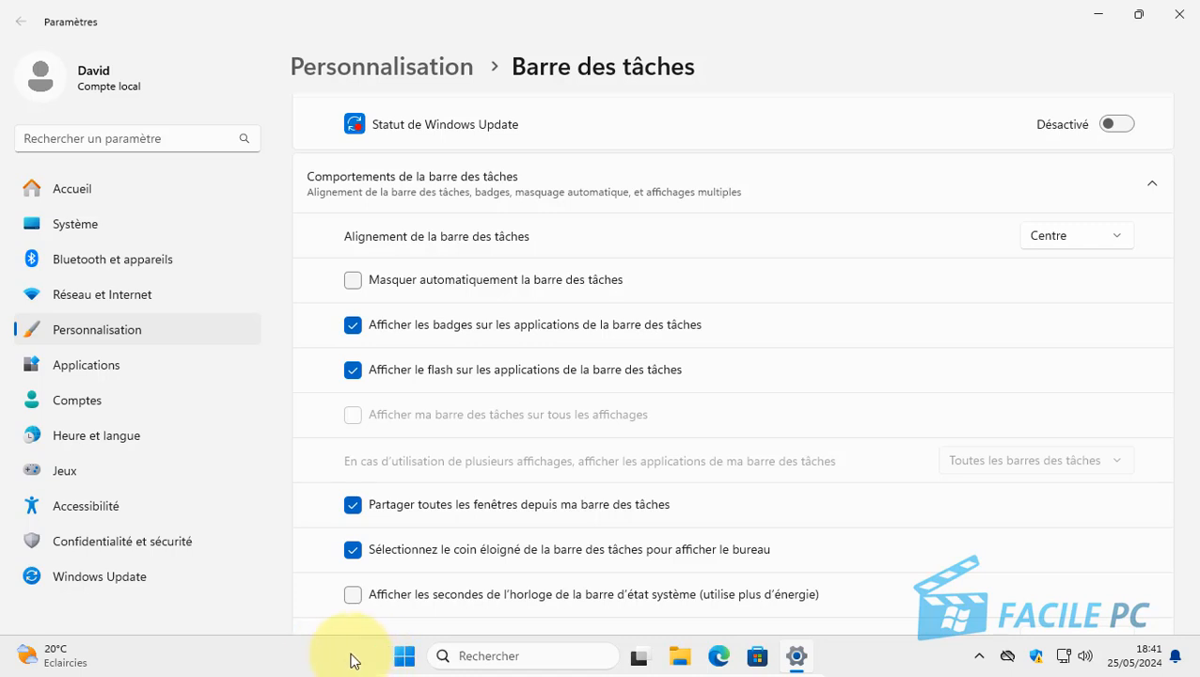
Check the Start menu's position, and switch the taskbar alignment to Gauche and back to Centre
click(407, 664)
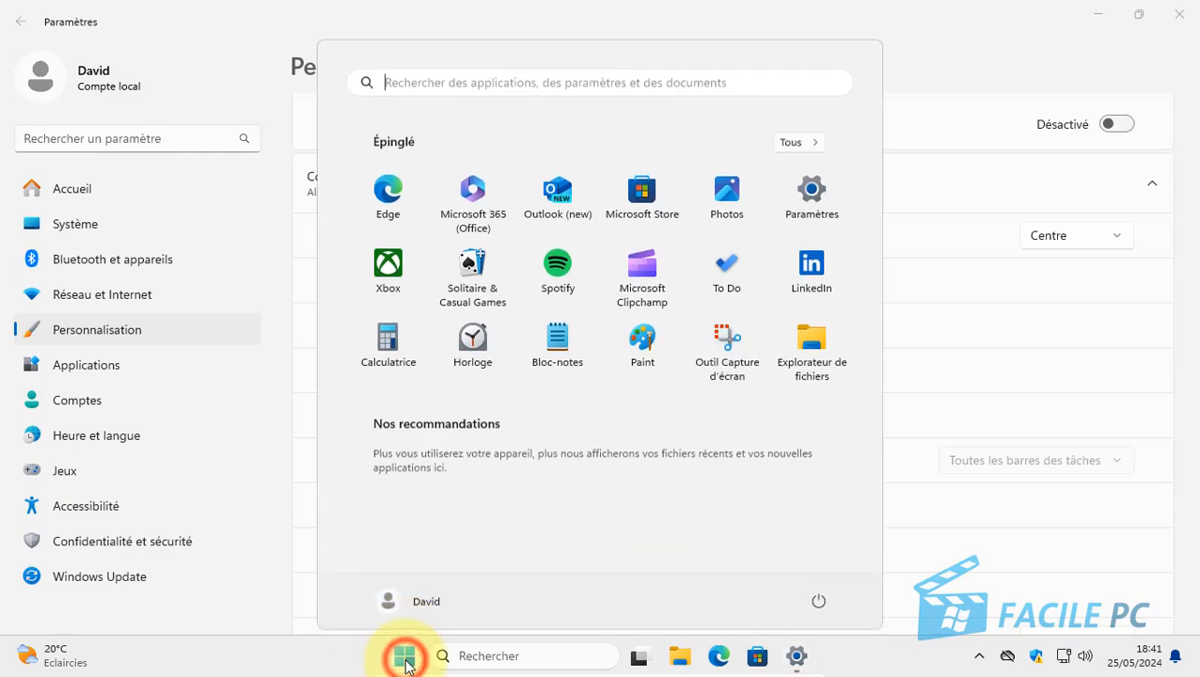
click(405, 662)
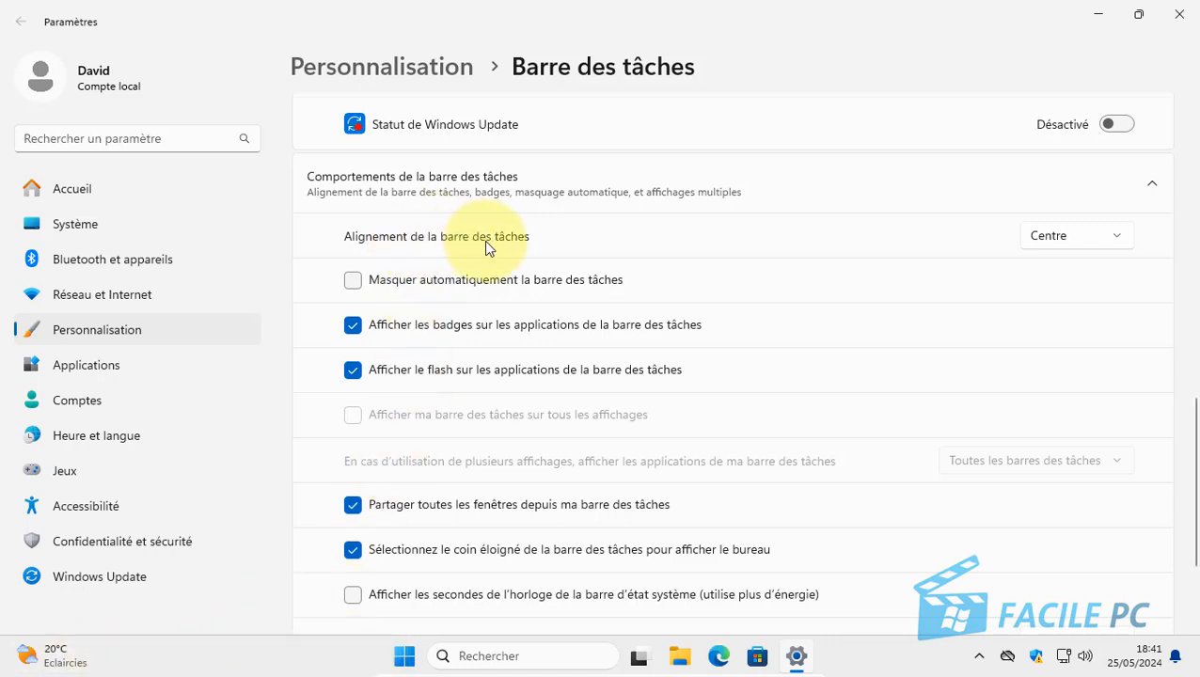
click(1117, 235)
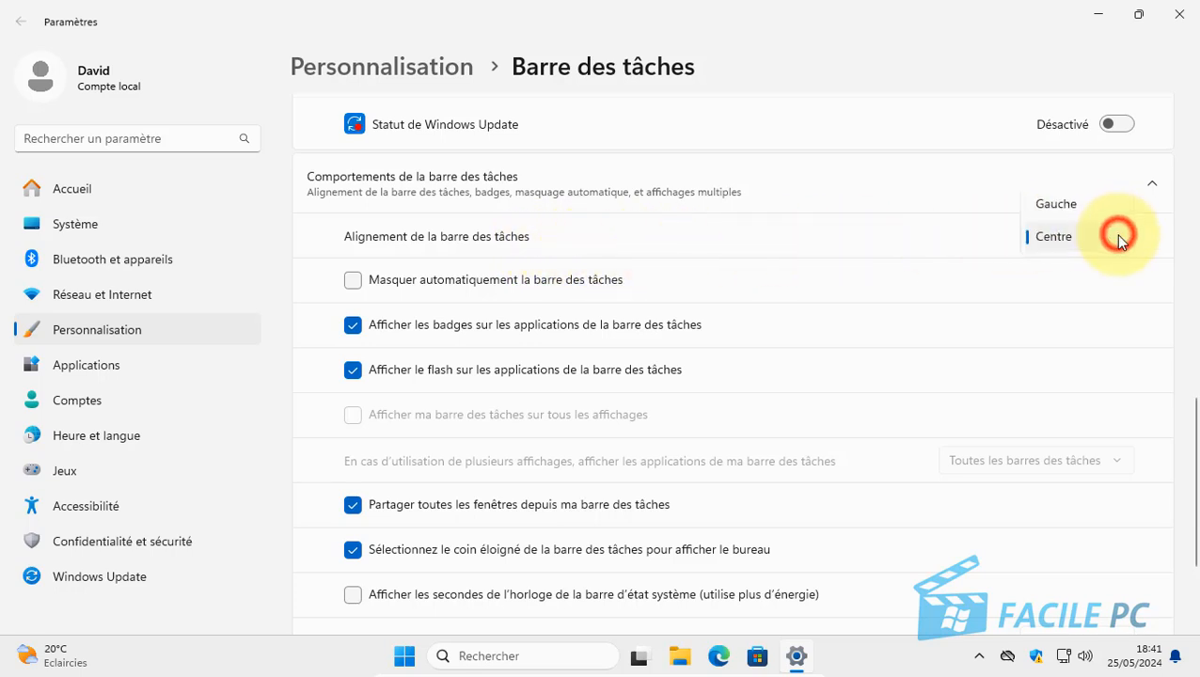
click(1053, 206)
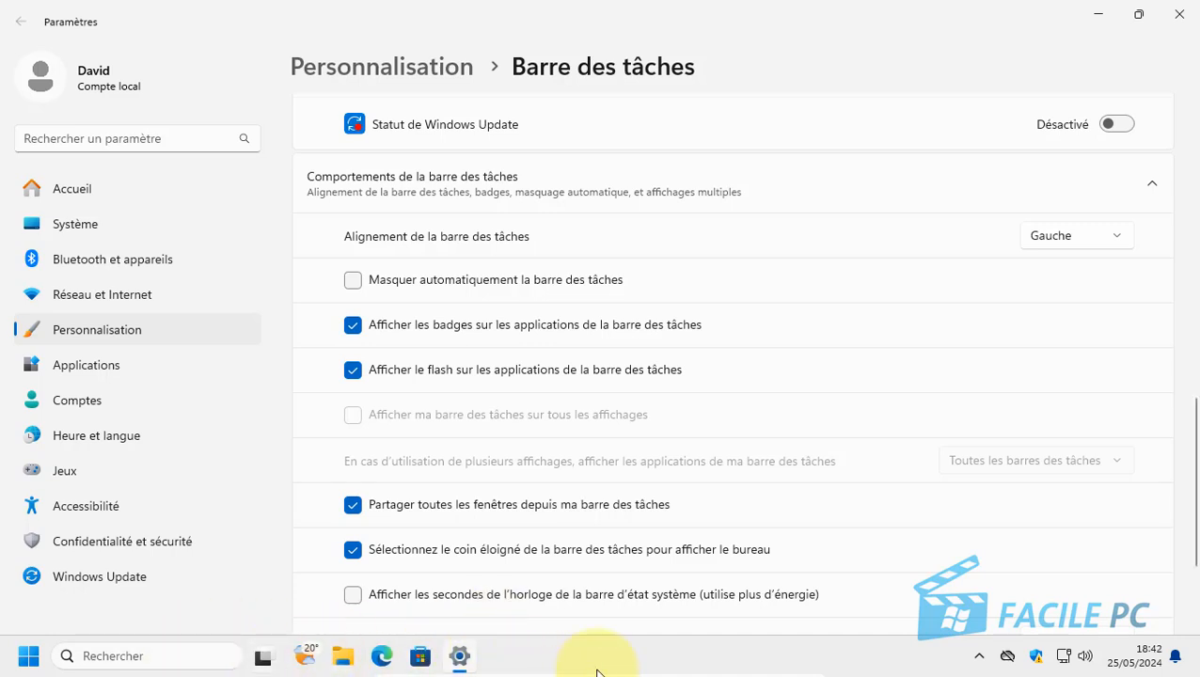
click(1125, 240)
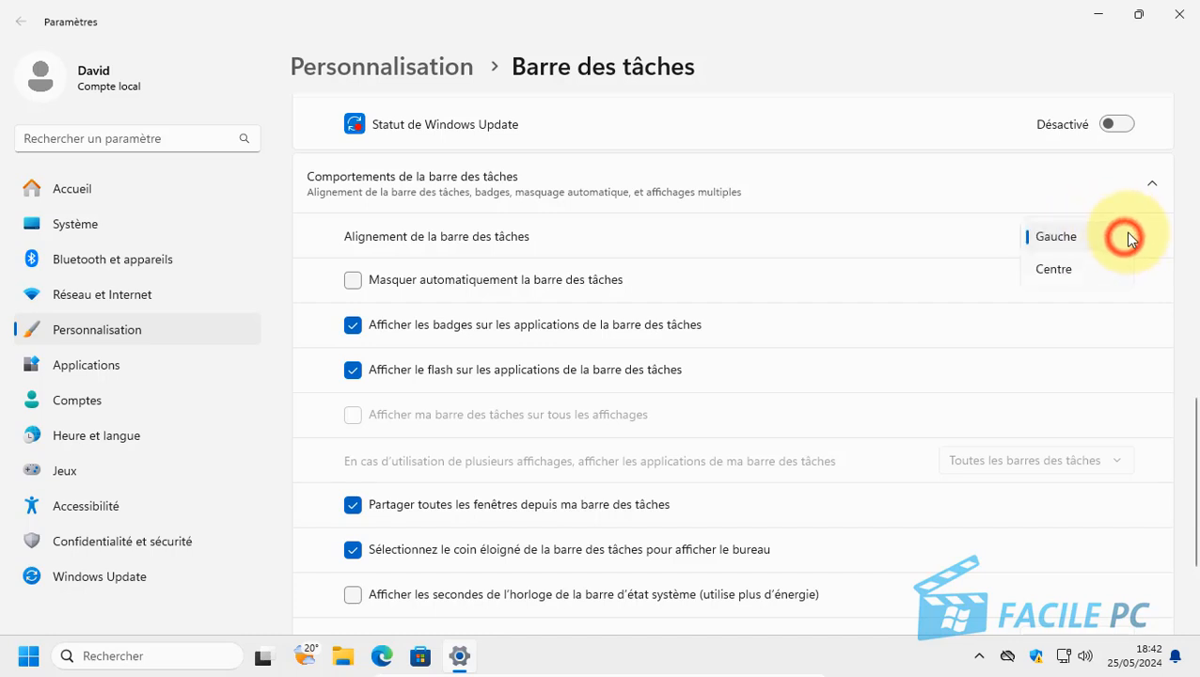
click(1054, 270)
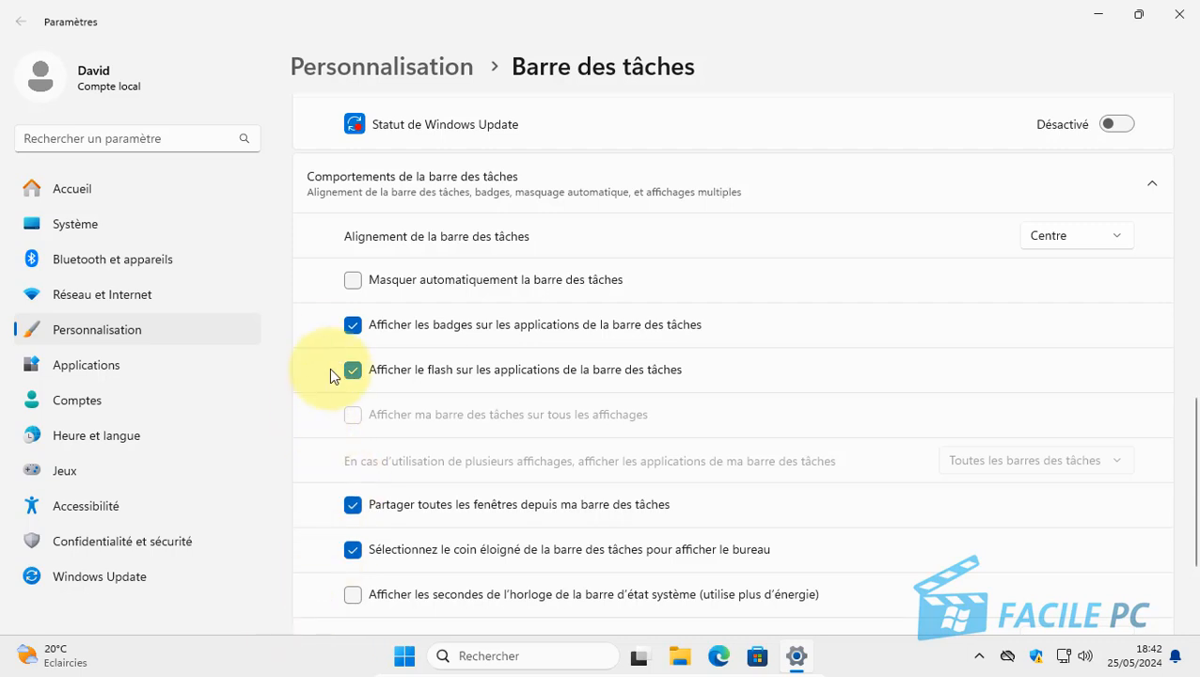
Enable "Masquer automatiquement la barre des tâches", reveal the hidden taskbar, and disable the option again
click(355, 282)
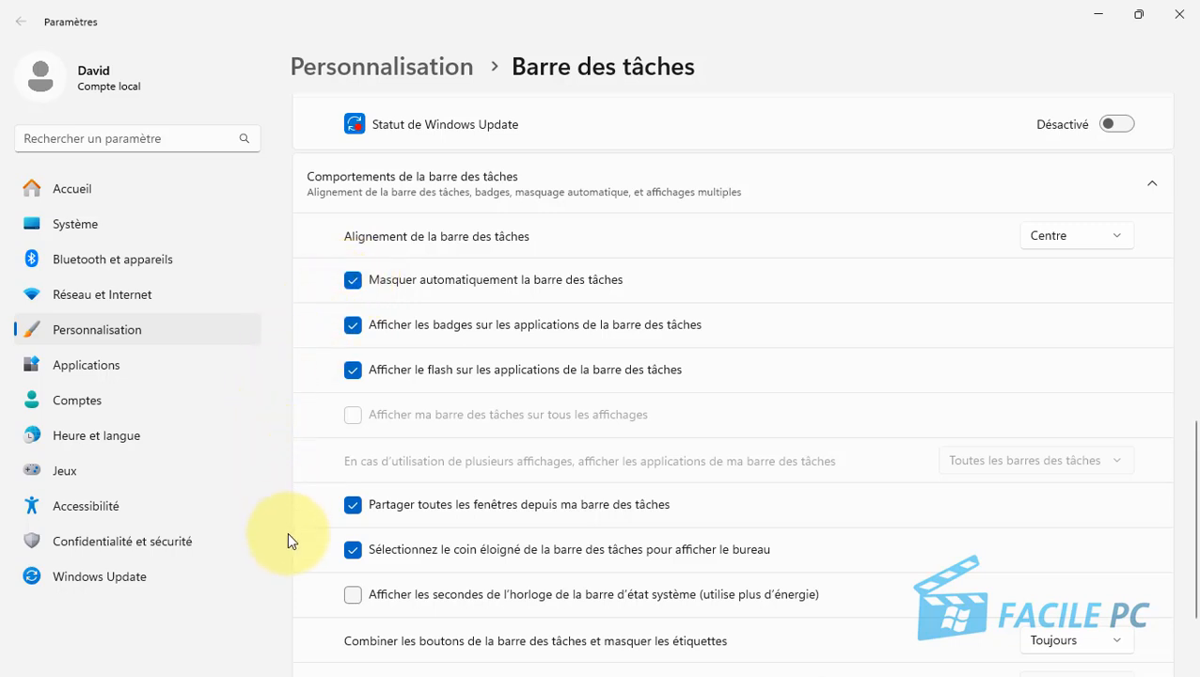
mouse_move(271, 673)
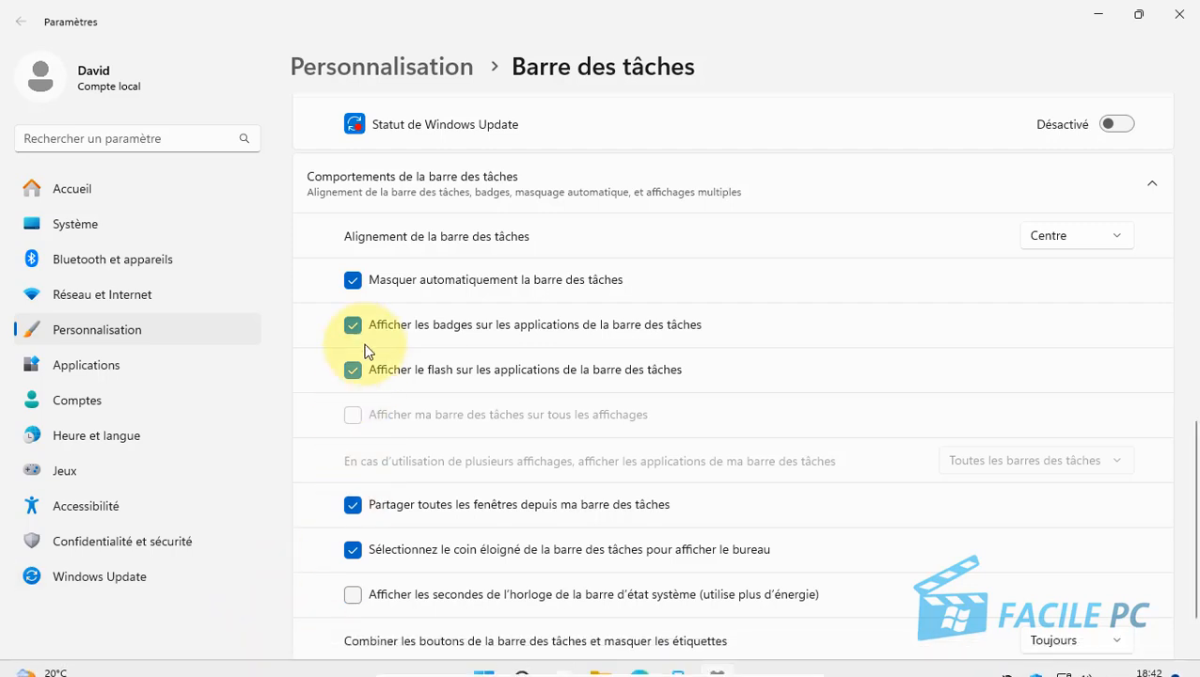
click(353, 279)
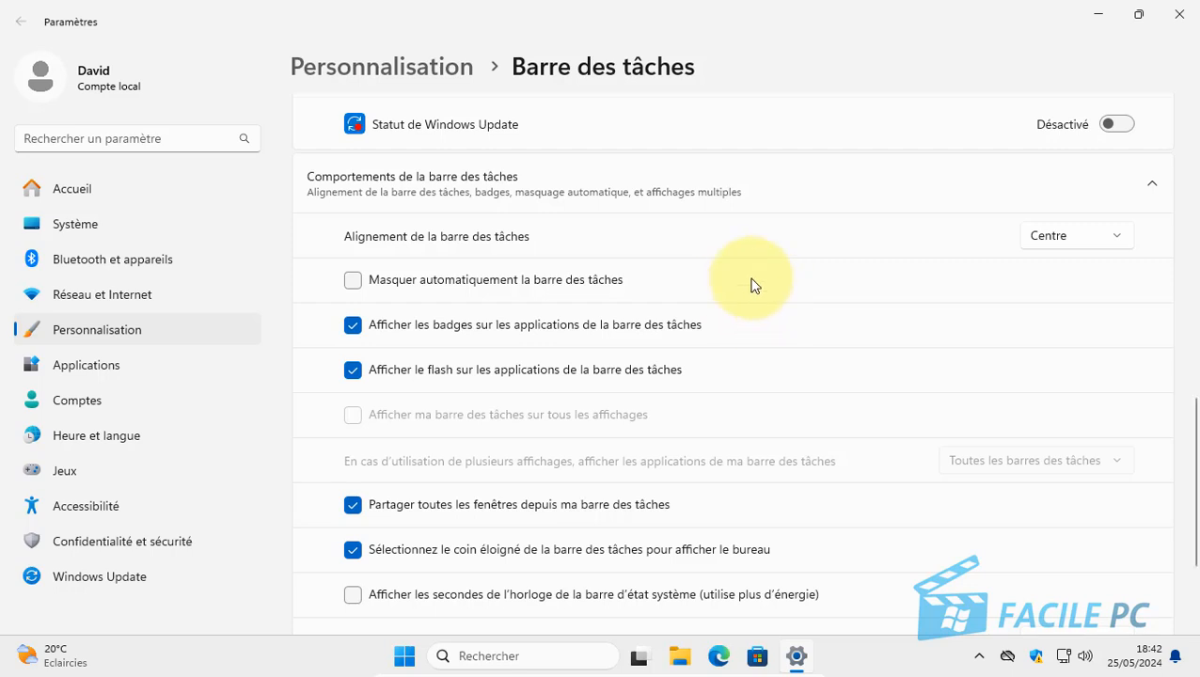
Close the Settings window and pin the Google Chrome desktop shortcut to the taskbar
click(1179, 15)
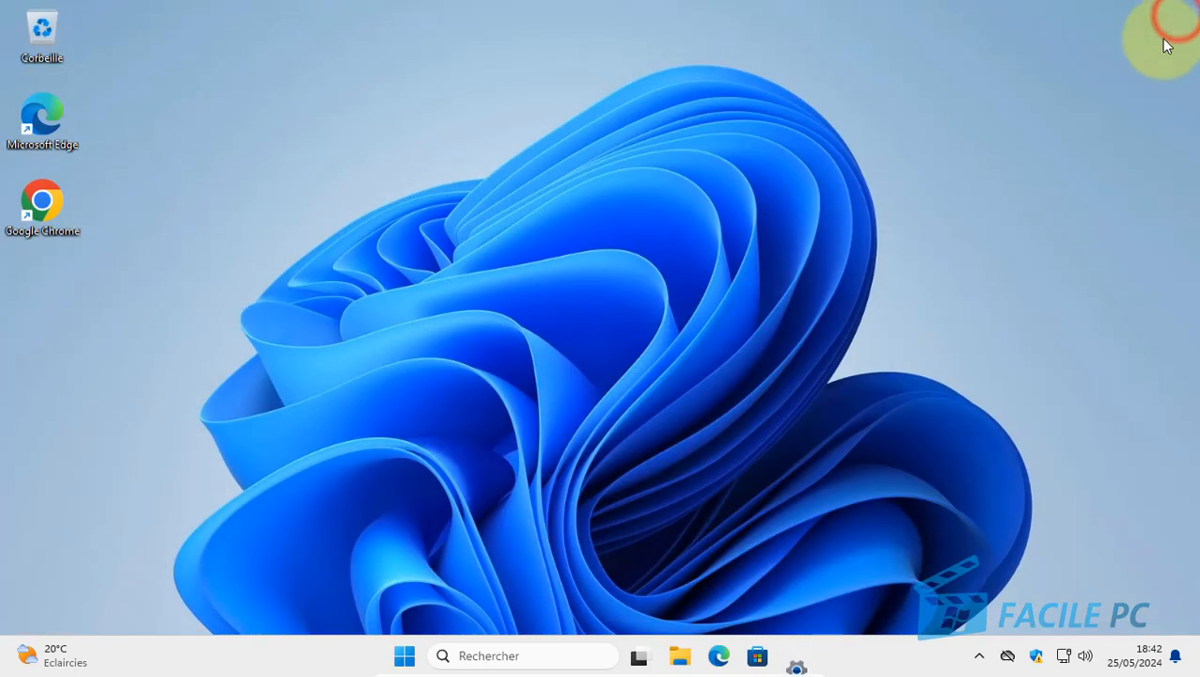
click(573, 310)
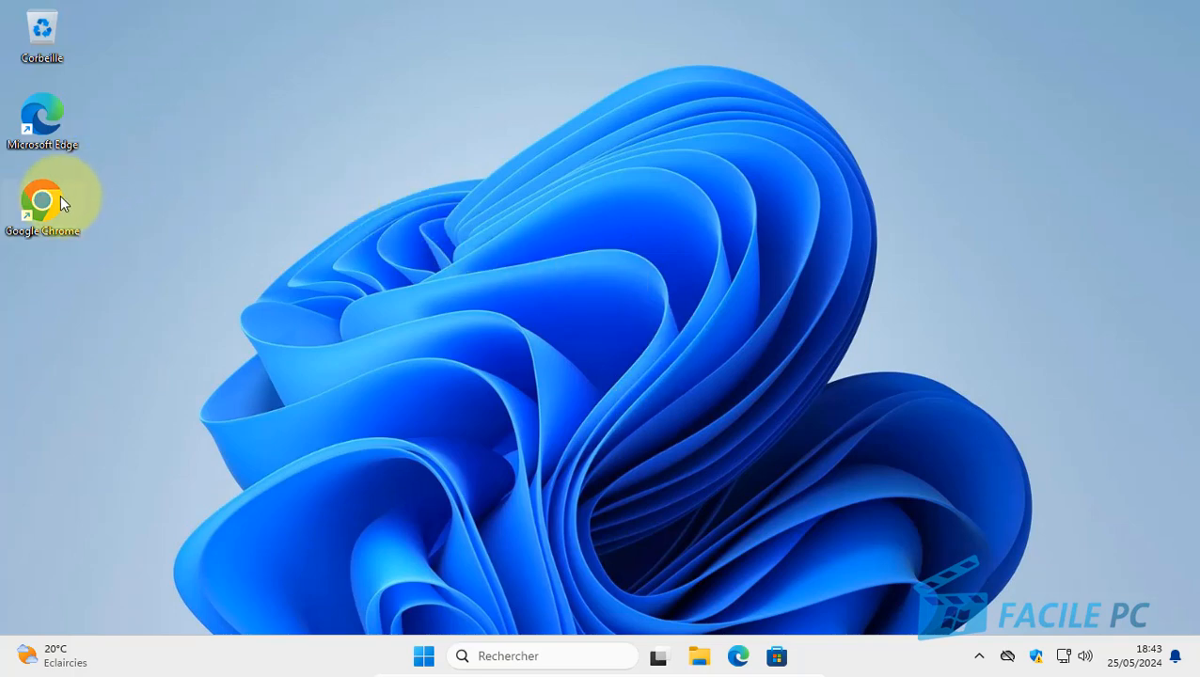
drag(60, 196, 813, 669)
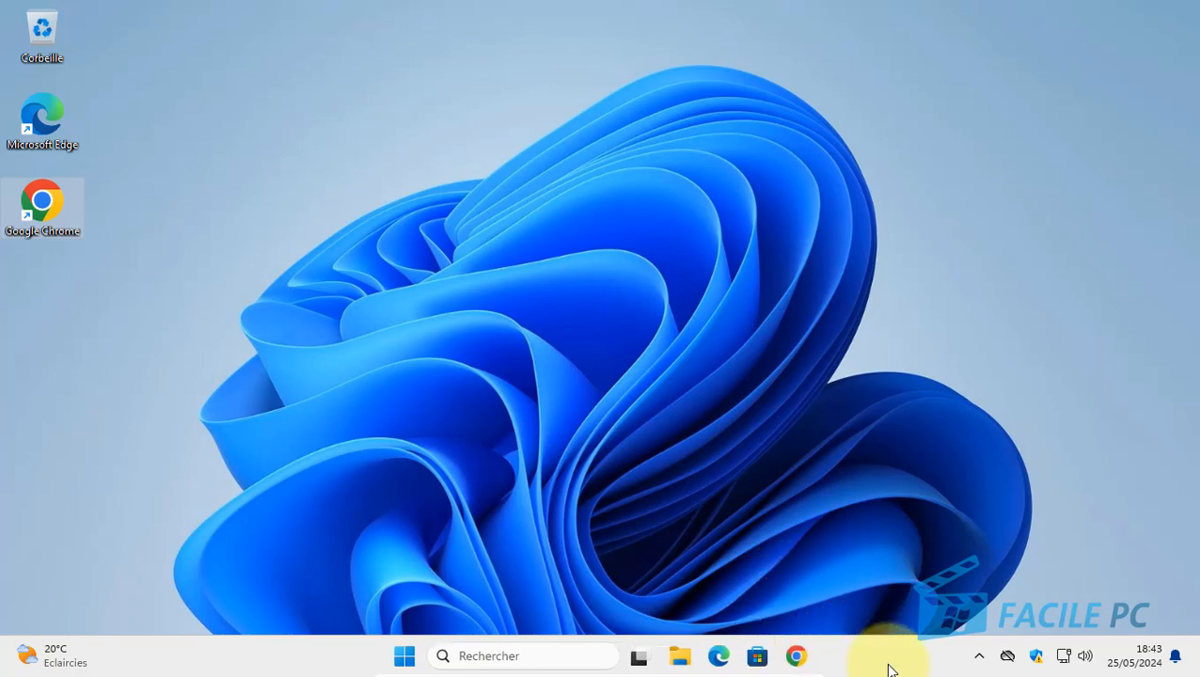
mouse_move(796, 659)
mouse_down()
mouse_move(724, 662)
mouse_move(815, 663)
mouse_move(798, 644)
mouse_move(800, 659)
mouse_up()
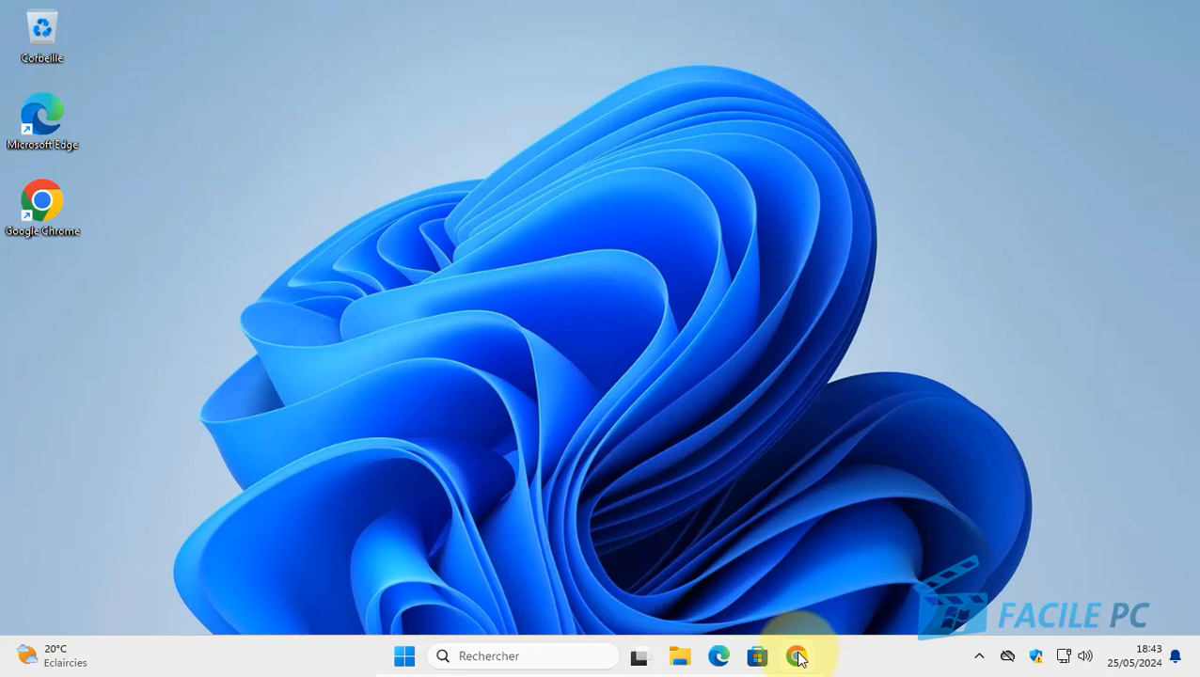
Unpin Google Chrome from the taskbar
right_click(798, 659)
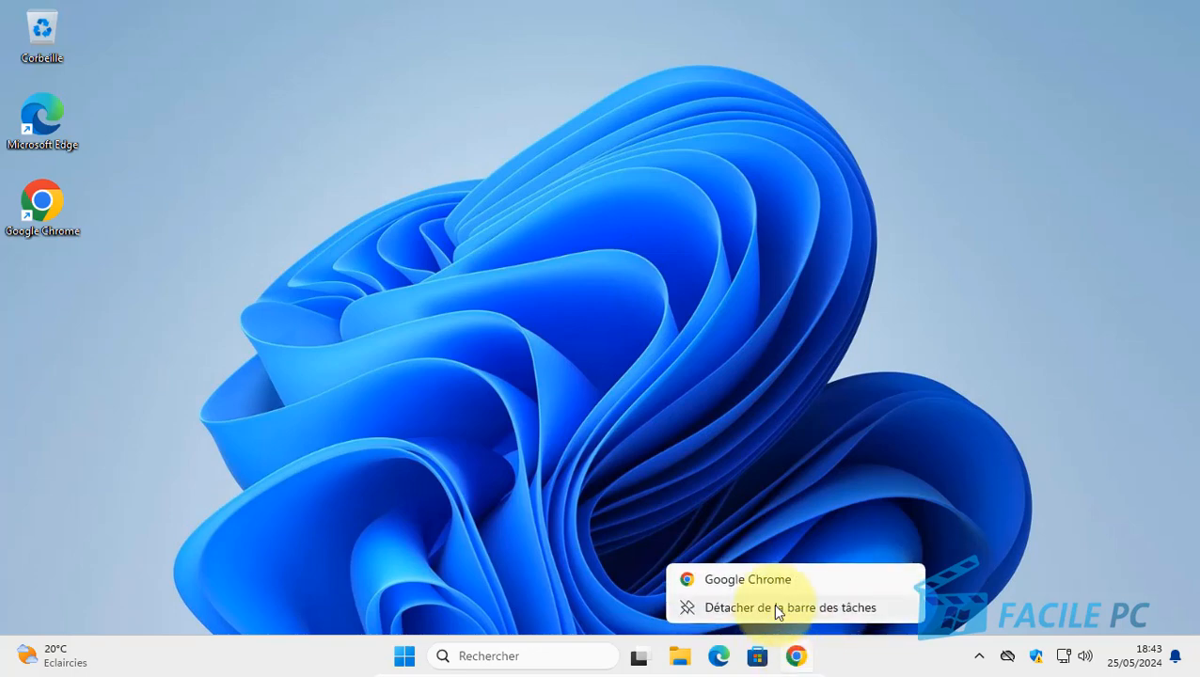
click(778, 609)
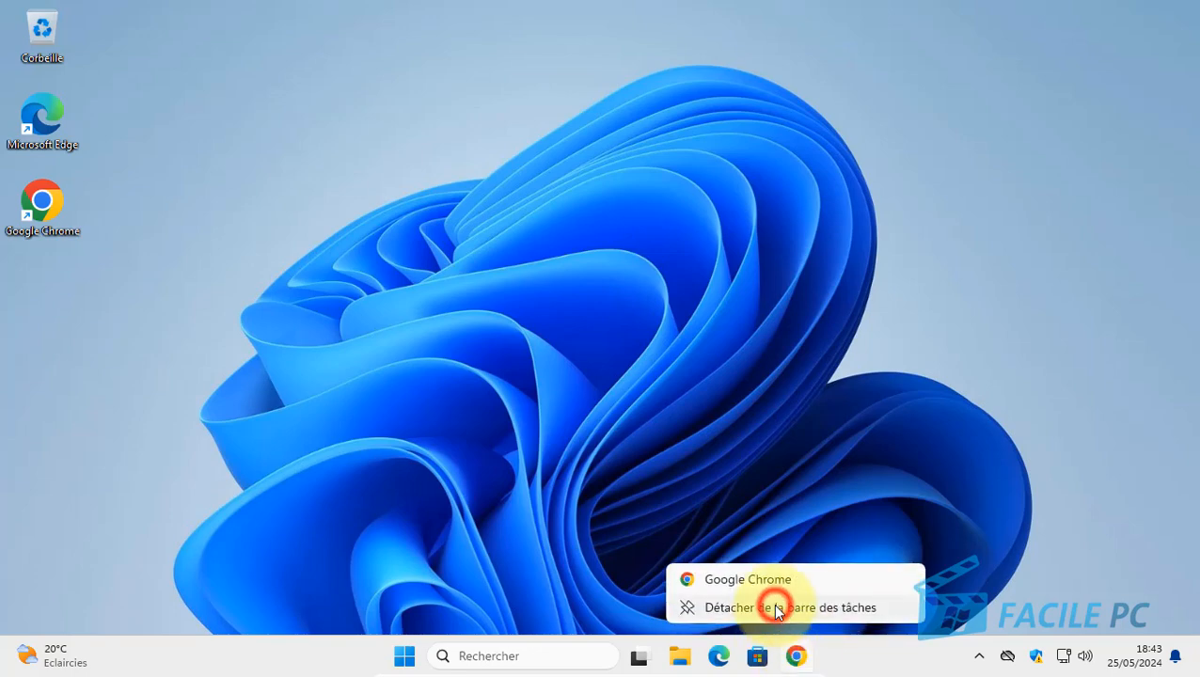
click(467, 379)
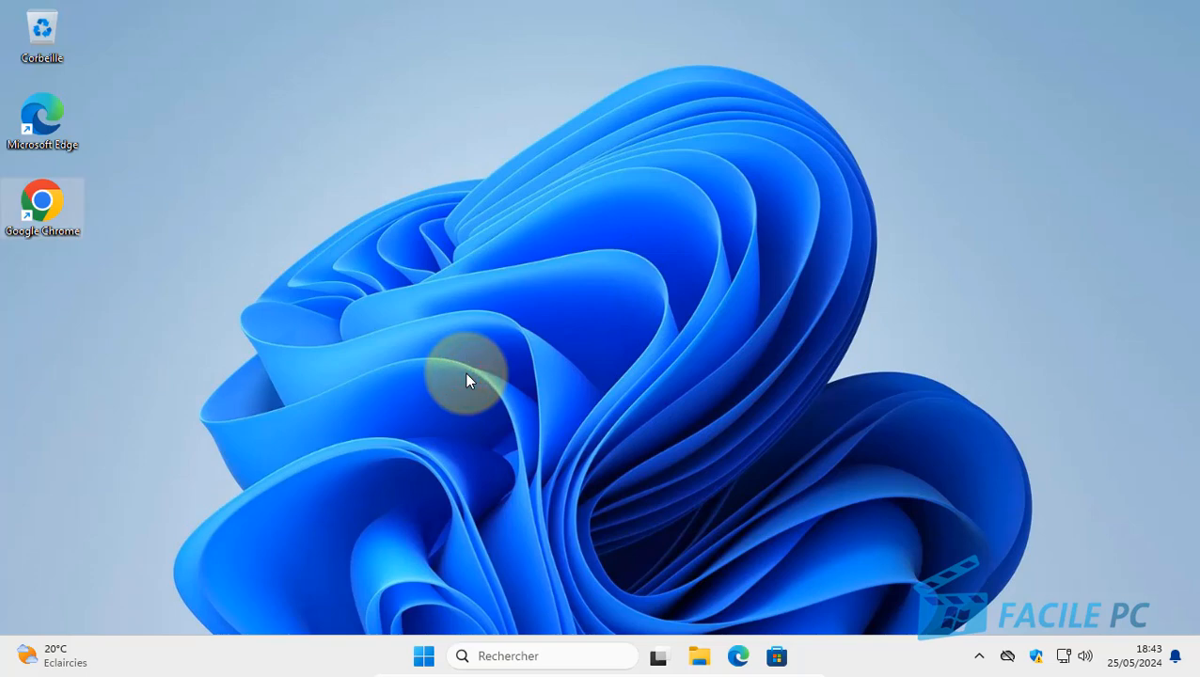